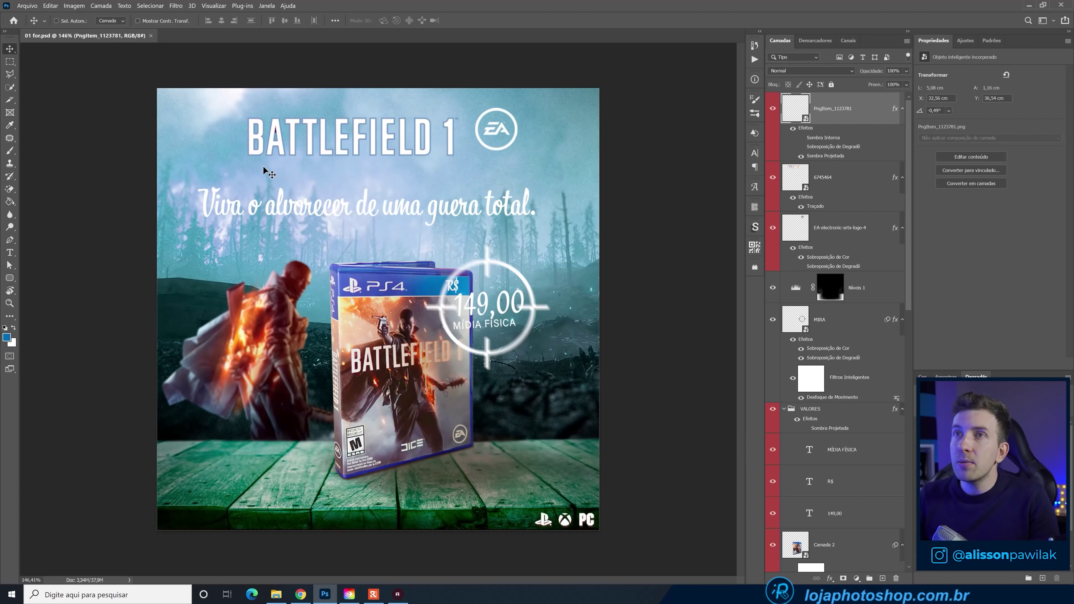
- Show the rulers around the Battlefield 1 ad canvas with Ctrl+R
{"action": "key", "text": "ctrl+r"}
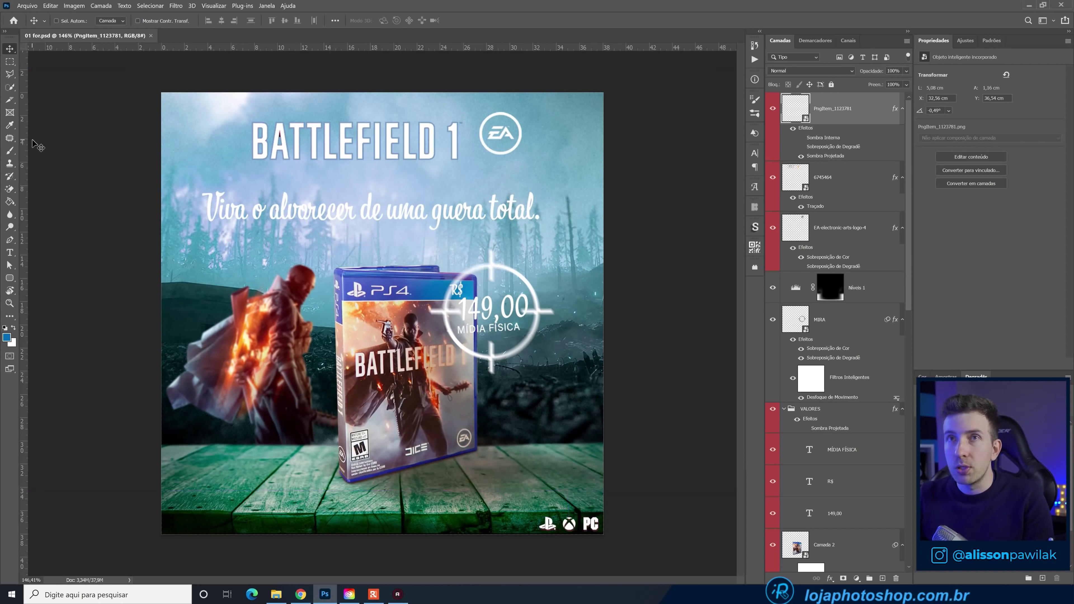
- Add a vertical guide near the ad's left side and nudge the EA logo into position
{"action": "left_click_drag", "start_coordinate": [26, 170], "coordinate": [252, 161]}
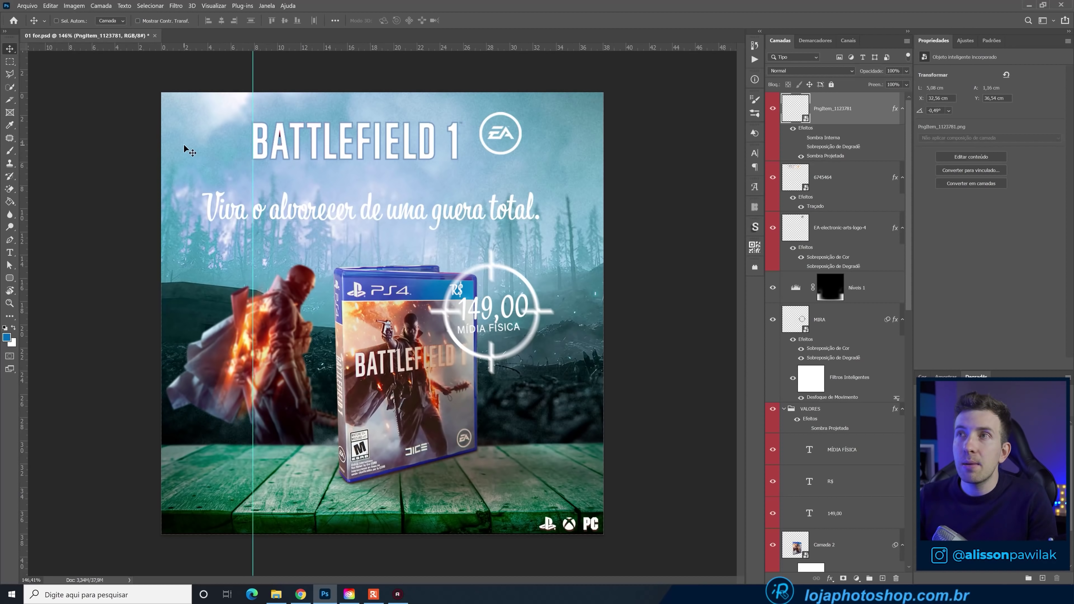
{"action": "mouse_move", "coordinate": [24, 188]}
{"action": "left_mouse_down"}
{"action": "mouse_move", "coordinate": [521, 178]}
{"action": "mouse_move", "coordinate": [480, 151]}
{"action": "mouse_move", "coordinate": [13, 142]}
{"action": "left_mouse_up"}
{"action": "left_click_drag", "start_coordinate": [253, 141], "coordinate": [12, 121]}
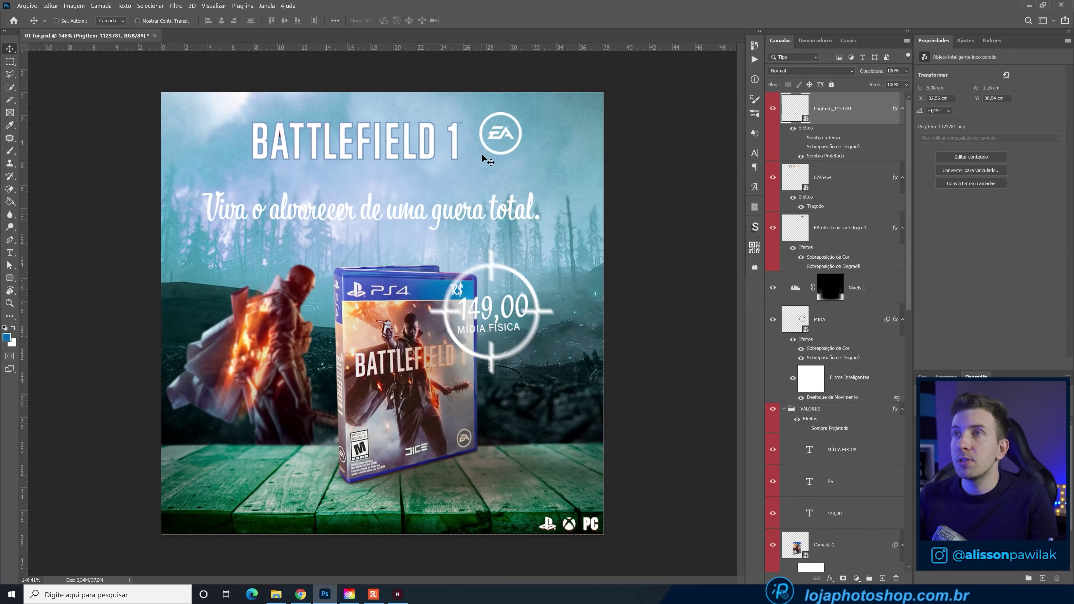
{"action": "left_click", "coordinate": [490, 153], "text": "ctrl"}
{"action": "left_click_drag", "start_coordinate": [490, 152], "coordinate": [488, 158]}
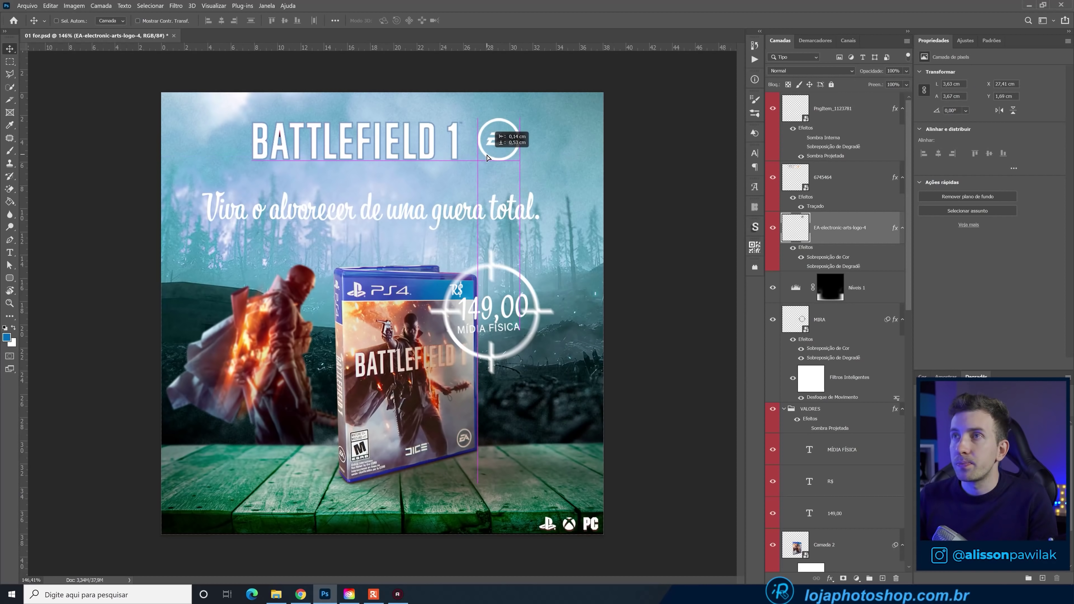
{"action": "scroll", "coordinate": [473, 107], "scroll_direction": "up", "scroll_amount": 5}
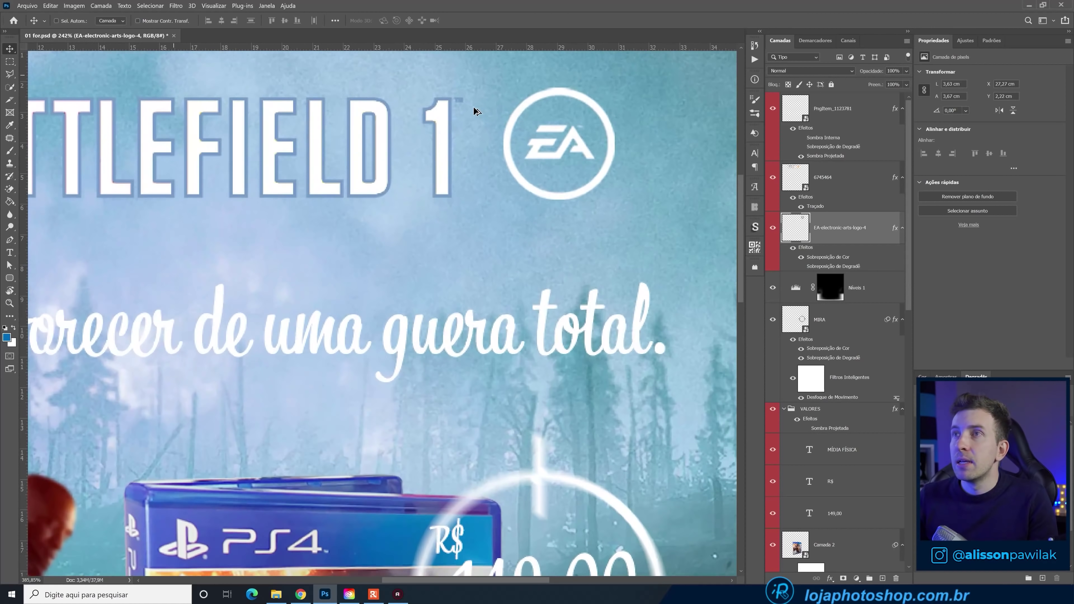
{"action": "left_click_drag", "start_coordinate": [529, 158], "coordinate": [523, 160]}
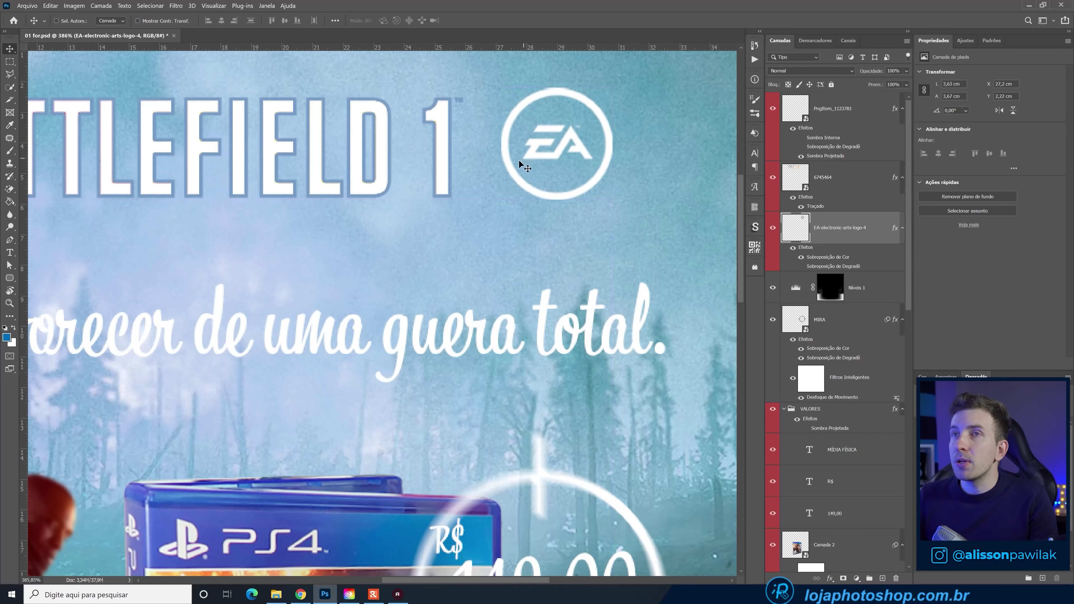
{"action": "key", "text": "Up"}
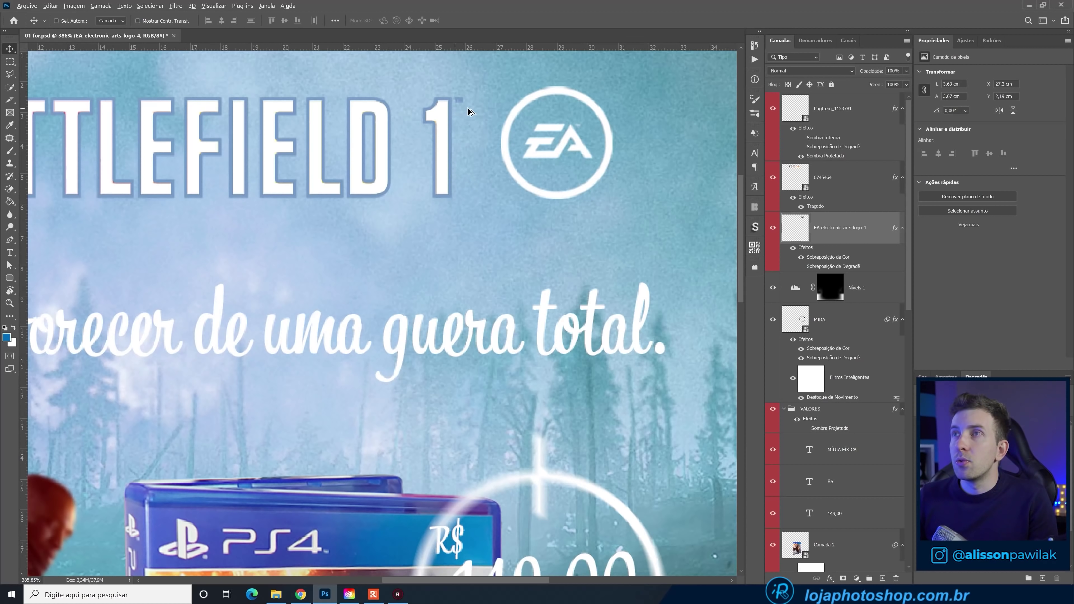
- Add a horizontal guide at the title's top and scale the EA logo to about 91%
{"action": "left_click_drag", "start_coordinate": [456, 49], "coordinate": [481, 99]}
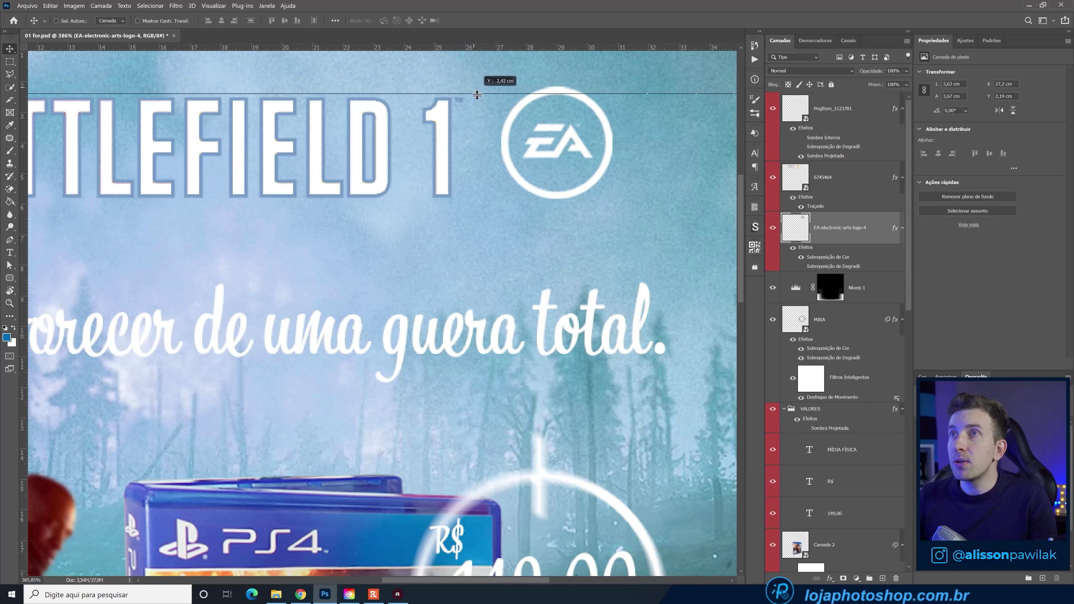
{"action": "key", "text": "ctrl+t"}
{"action": "left_click_drag", "start_coordinate": [612, 86], "coordinate": [600, 97]}
{"action": "key", "text": "Return"}
{"action": "scroll", "coordinate": [577, 212], "scroll_direction": "down", "scroll_amount": 5, "text": "alt"}
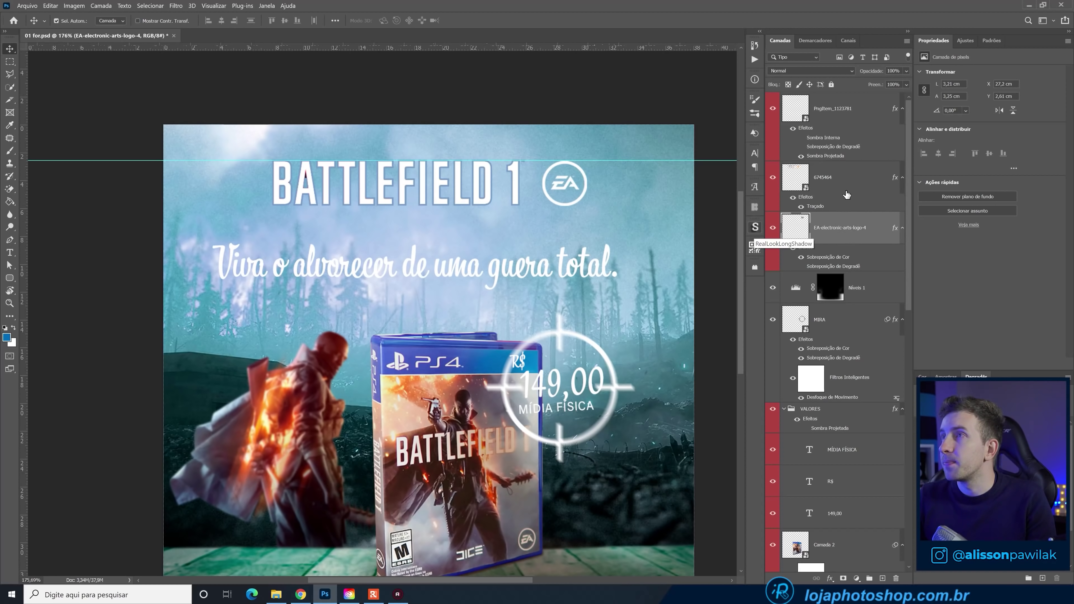
- Centre the BATTLEFIELD 1 title and EA logo horizontally on the canvas
{"action": "left_click", "coordinate": [846, 194], "text": "ctrl"}
{"action": "left_click_drag", "start_coordinate": [578, 184], "coordinate": [587, 185]}
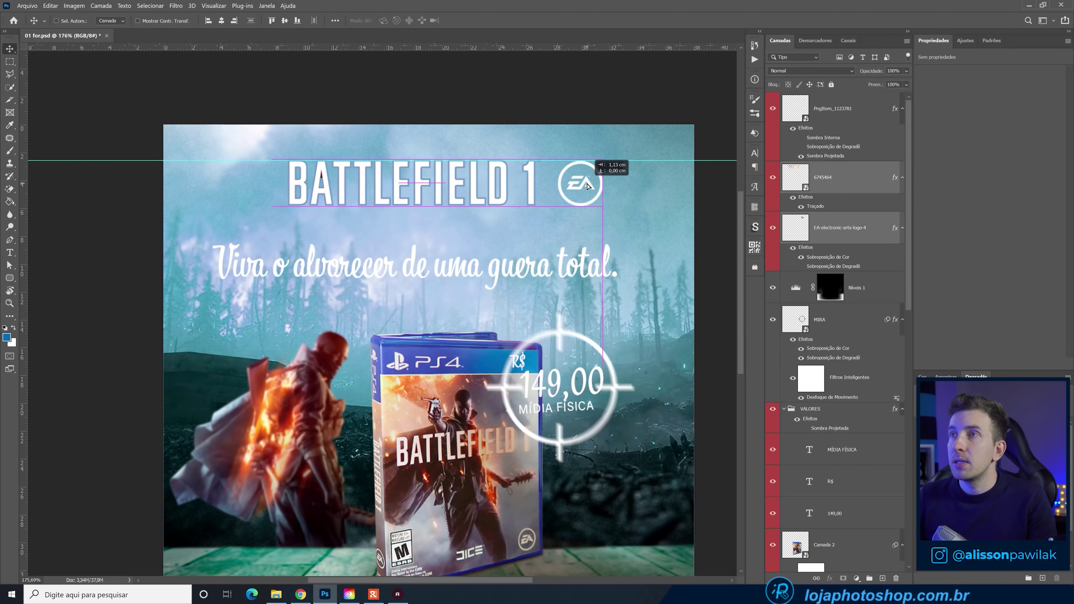
{"action": "left_click_drag", "start_coordinate": [587, 185], "coordinate": [588, 186]}
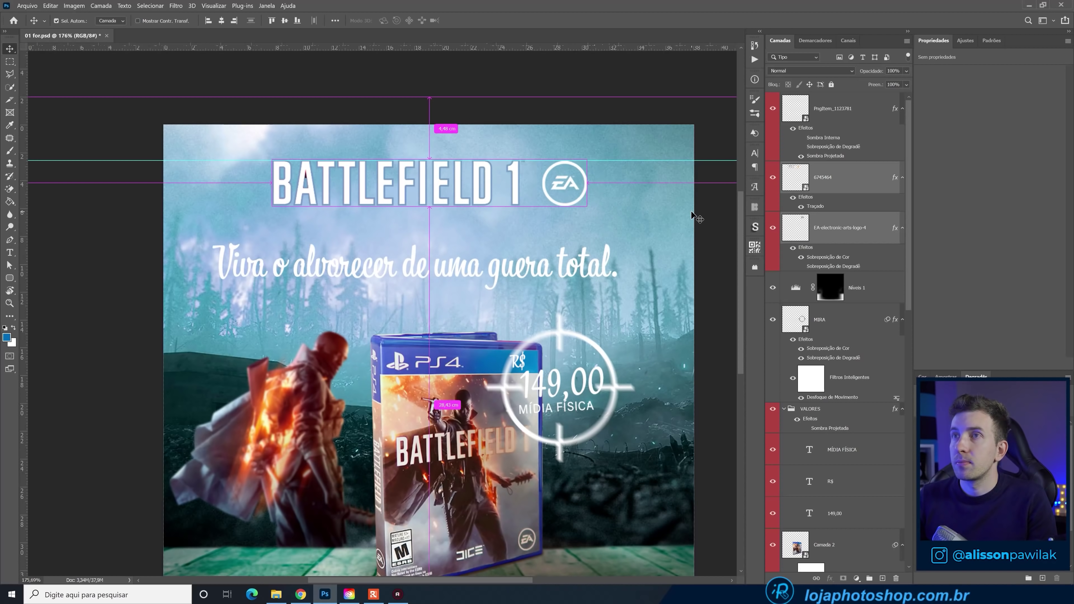
{"action": "key", "text": "shift+Left"}
{"action": "key", "text": "shift+Left"}
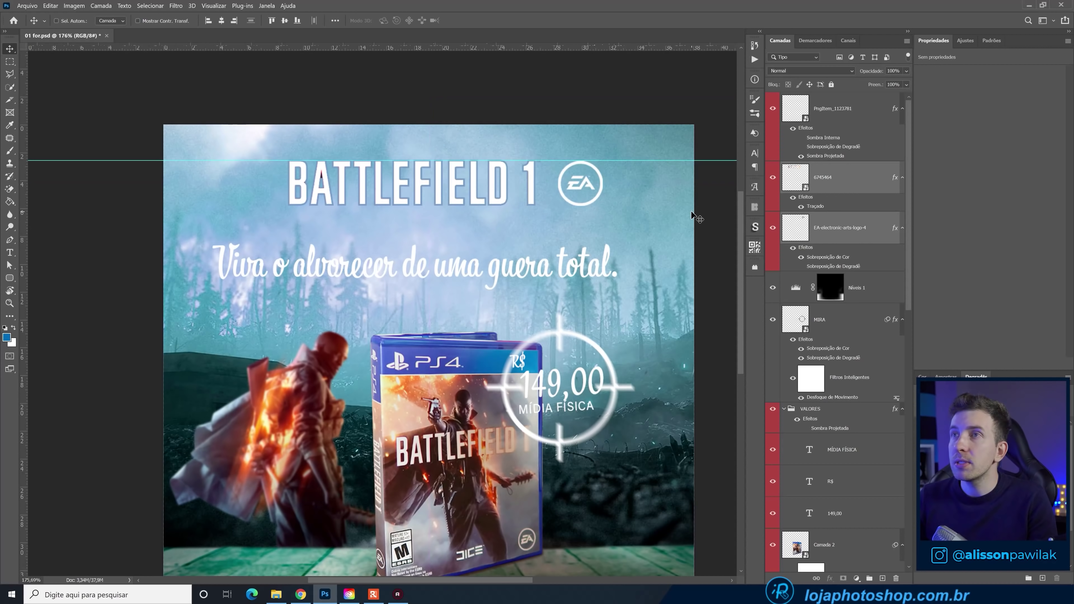
{"action": "scroll", "coordinate": [578, 213], "scroll_direction": "down", "scroll_amount": 3}
{"action": "scroll", "coordinate": [380, 313], "scroll_direction": "up", "scroll_amount": 3}
- Move the Viva o alvorecer tagline right, then shift the title and EA logo down
{"action": "left_click_drag", "start_coordinate": [367, 204], "coordinate": [418, 198]}
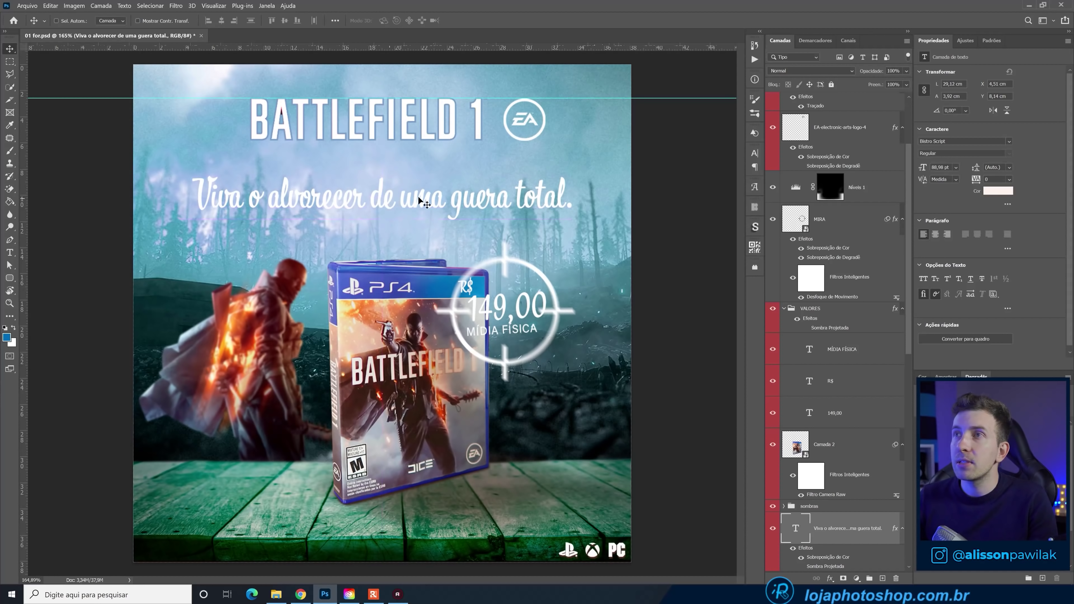
{"action": "key", "text": "Up"}
{"action": "key", "text": "Up"}
{"action": "key", "text": "Up"}
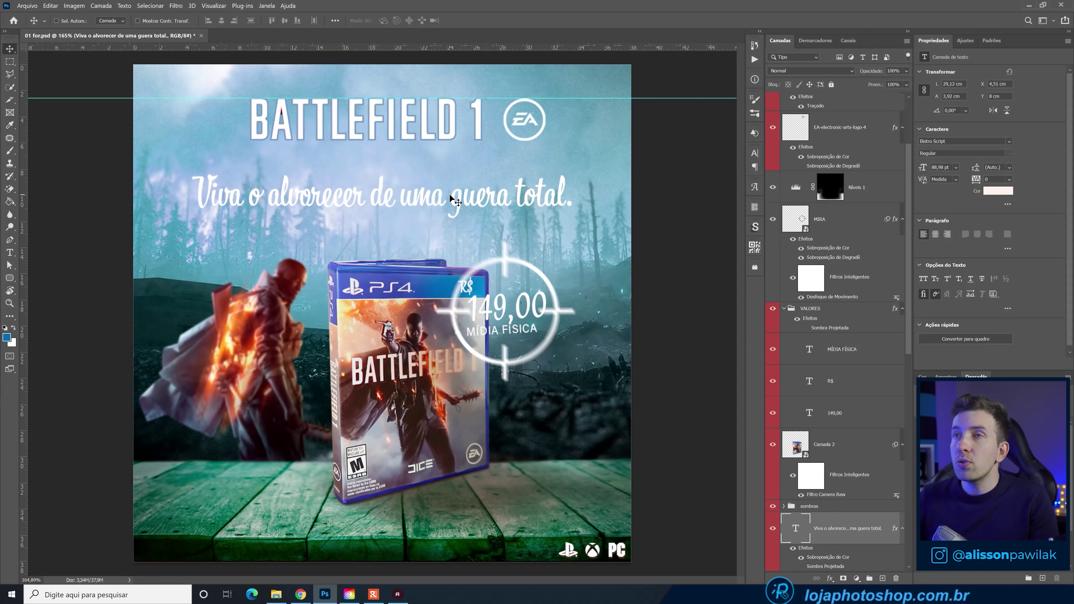
{"action": "key", "text": "Down"}
{"action": "key", "text": "Down"}
{"action": "key", "text": "Down"}
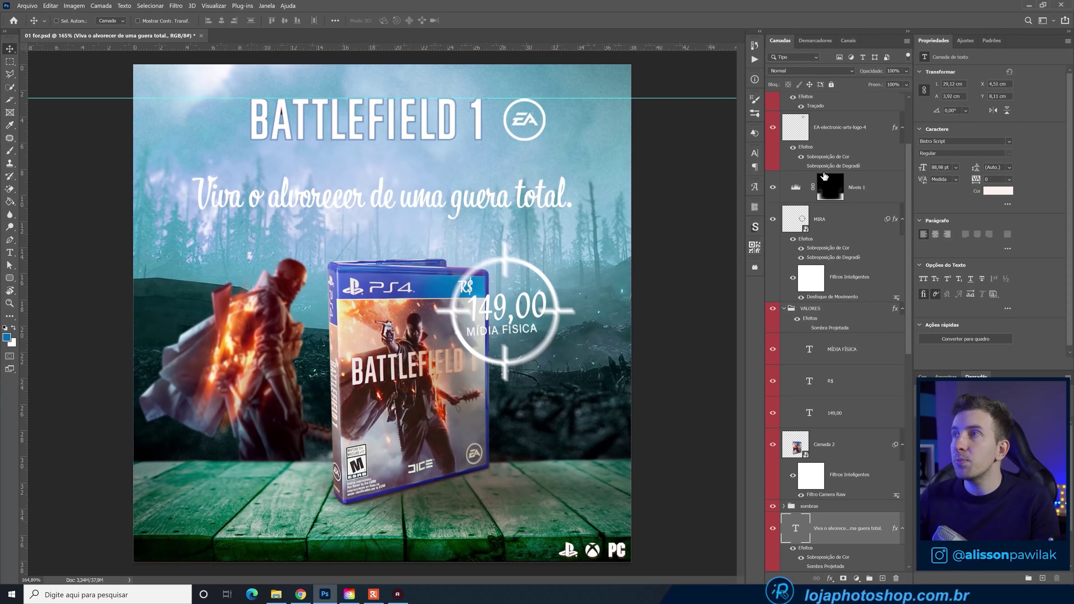
{"action": "scroll", "coordinate": [826, 169], "scroll_direction": "up", "scroll_amount": 3}
{"action": "left_click", "coordinate": [822, 177]}
{"action": "left_click", "coordinate": [839, 227], "text": "shift"}
{"action": "left_click_drag", "start_coordinate": [476, 131], "coordinate": [476, 147]}
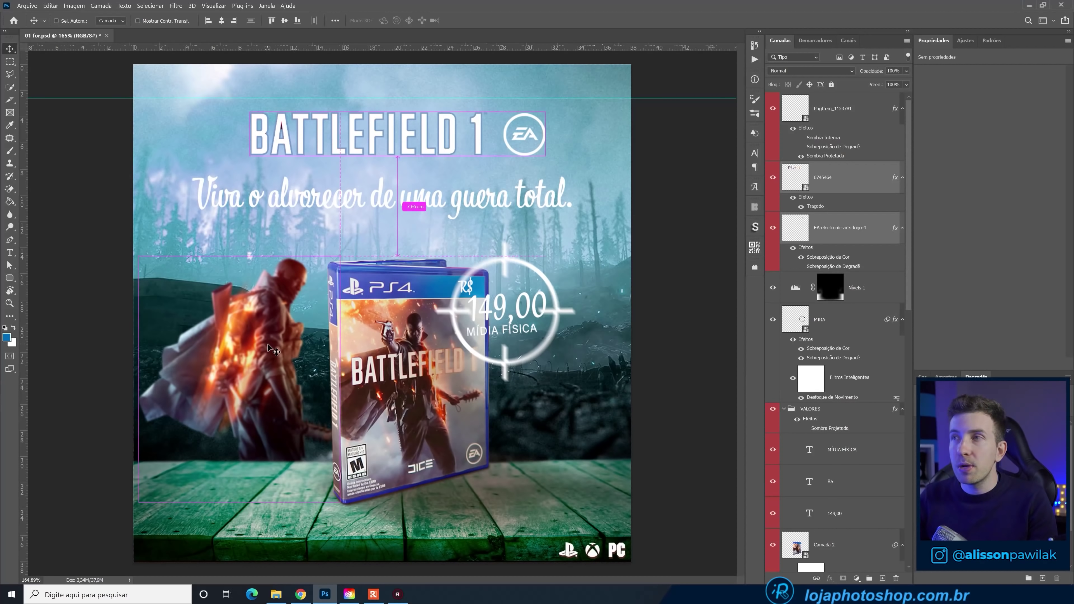
- Flip the soldier image horizontally and move him to the right
{"action": "left_click", "coordinate": [265, 341], "text": "ctrl"}
{"action": "key", "text": "ctrl+t"}
{"action": "left_click", "coordinate": [588, 243]}
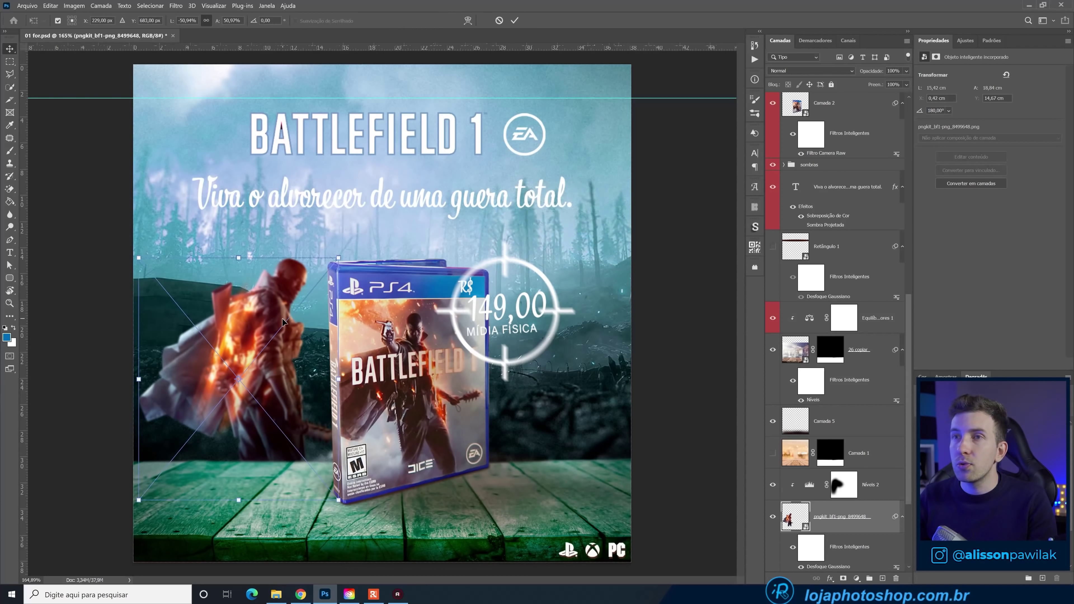
{"action": "right_click", "coordinate": [276, 311]}
{"action": "left_click", "coordinate": [304, 462]}
{"action": "left_click_drag", "start_coordinate": [256, 381], "coordinate": [311, 378]}
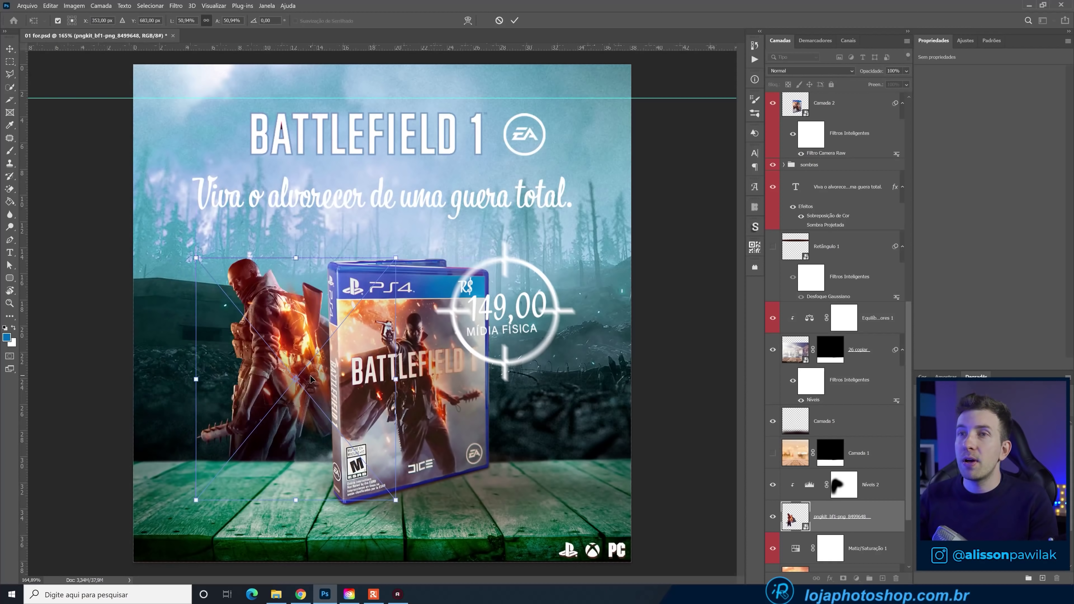
{"action": "key", "text": "Right"}
{"action": "key", "text": "Down"}
{"action": "key", "text": "Return"}
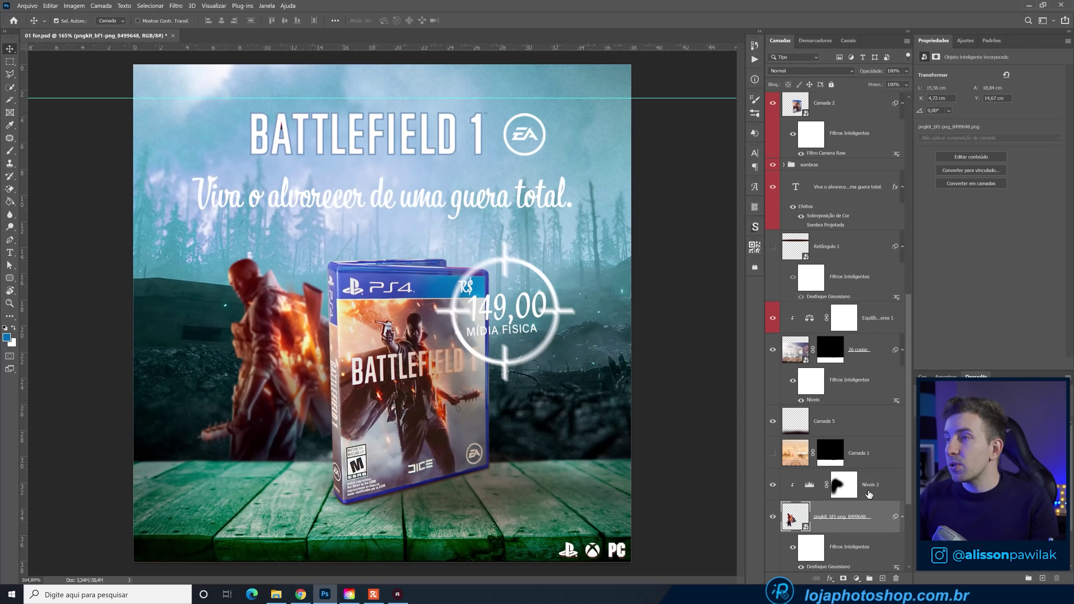
- Select the Camada 2 game box, sombras group and VALORES price group layers
{"action": "left_click", "coordinate": [875, 490]}
{"action": "scroll", "coordinate": [893, 425], "scroll_direction": "down", "scroll_amount": 5}
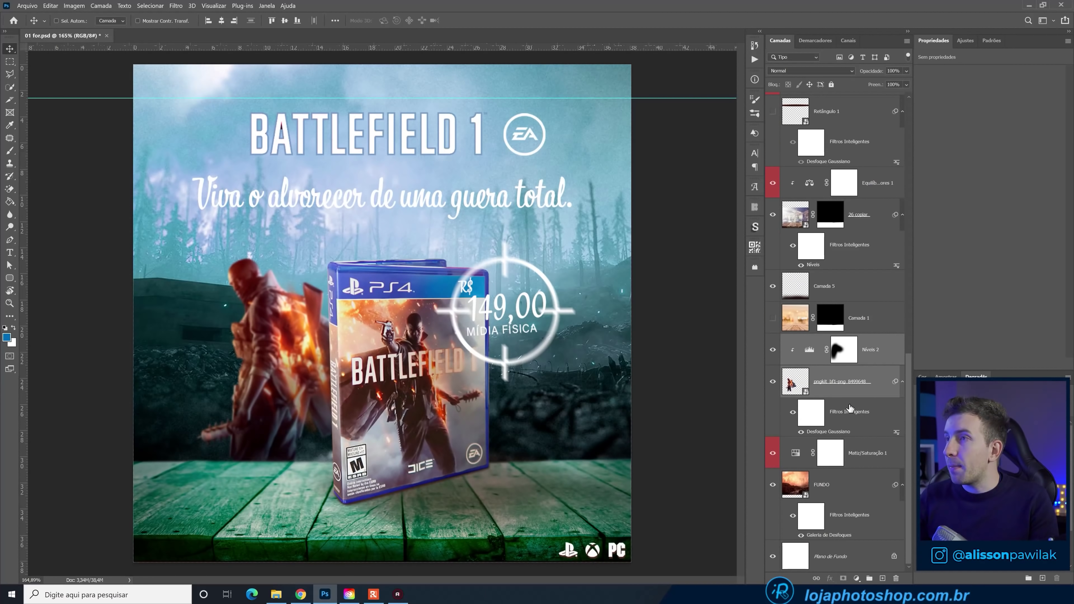
{"action": "scroll", "coordinate": [847, 380], "scroll_direction": "up", "scroll_amount": 2}
{"action": "scroll", "coordinate": [842, 325], "scroll_direction": "up", "scroll_amount": 3}
{"action": "scroll", "coordinate": [835, 274], "scroll_direction": "up", "scroll_amount": 3}
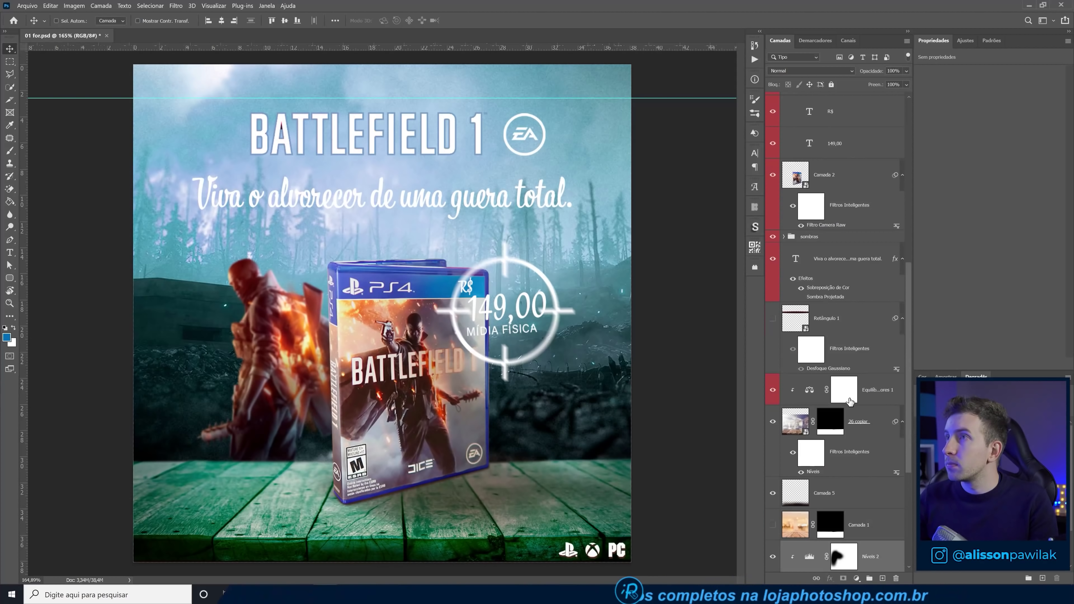
{"action": "left_click", "coordinate": [830, 241]}
{"action": "left_click", "coordinate": [828, 186], "text": "ctrl"}
{"action": "scroll", "coordinate": [841, 211], "scroll_direction": "up", "scroll_amount": 5}
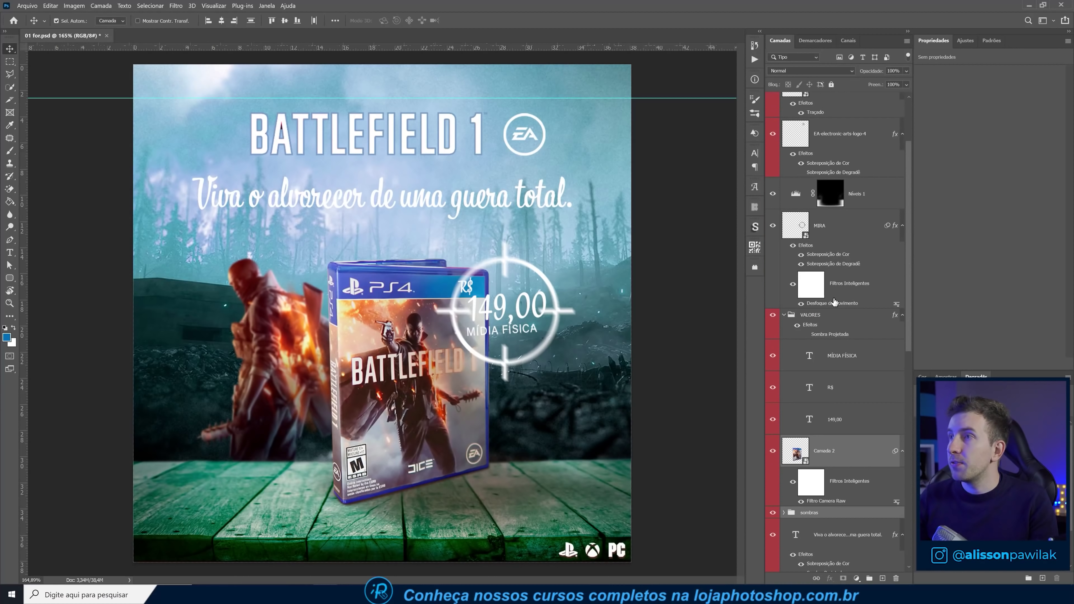
{"action": "left_click", "coordinate": [831, 315], "text": "ctrl"}
- Shift the PS4 box, price and MIRA crosshair slightly to the left
{"action": "mouse_move", "coordinate": [450, 352]}
{"action": "left_mouse_down"}
{"action": "mouse_move", "coordinate": [440, 352]}
{"action": "mouse_move", "coordinate": [450, 353]}
{"action": "left_mouse_up"}
{"action": "left_click", "coordinate": [810, 278], "text": "ctrl"}
{"action": "key", "text": "shift+Left"}
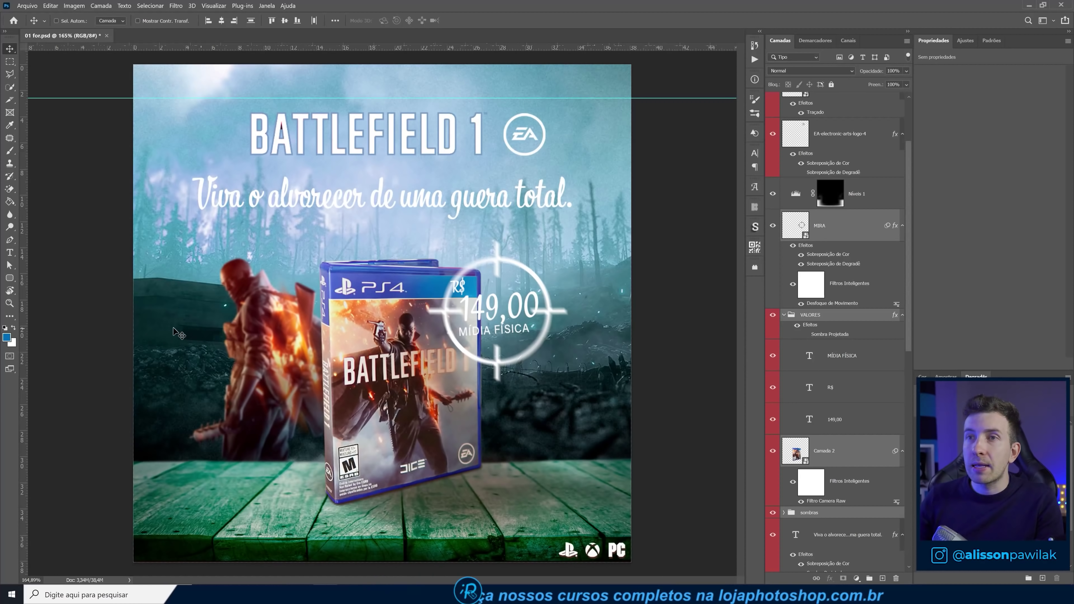
{"action": "key", "text": "Left"}
{"action": "key", "text": "Left"}
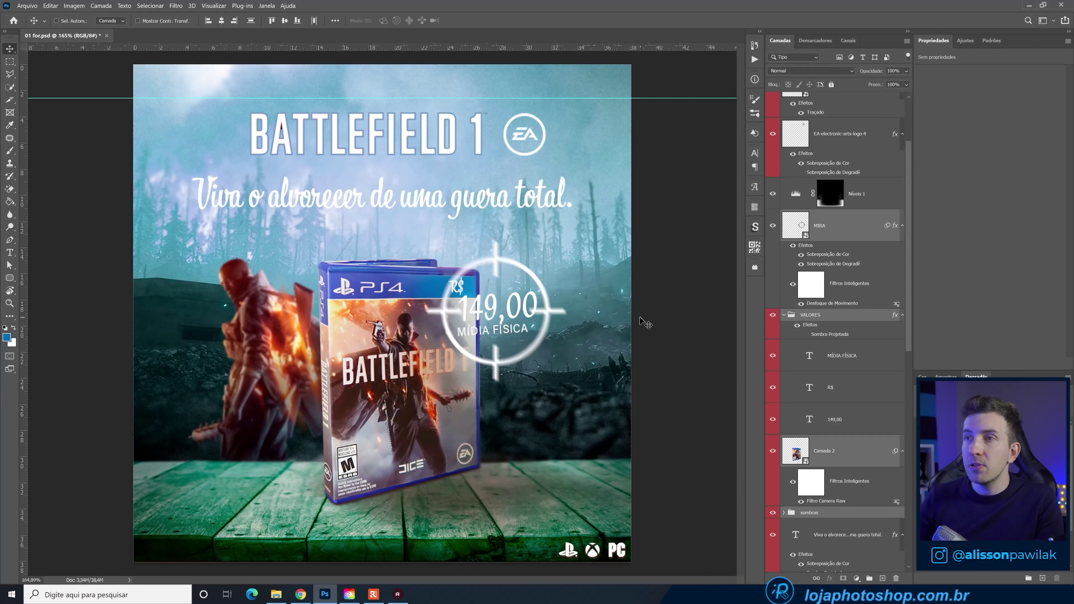
{"action": "key", "text": "Left"}
{"action": "key", "text": "Left"}
{"action": "key", "text": "Left"}
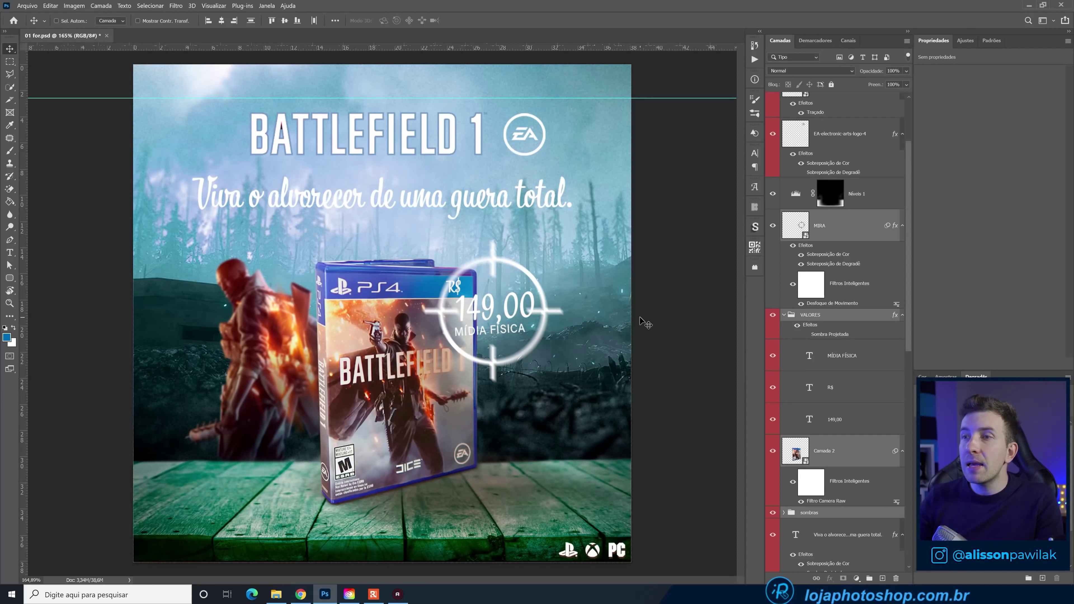
{"action": "key", "text": "ctrl"}
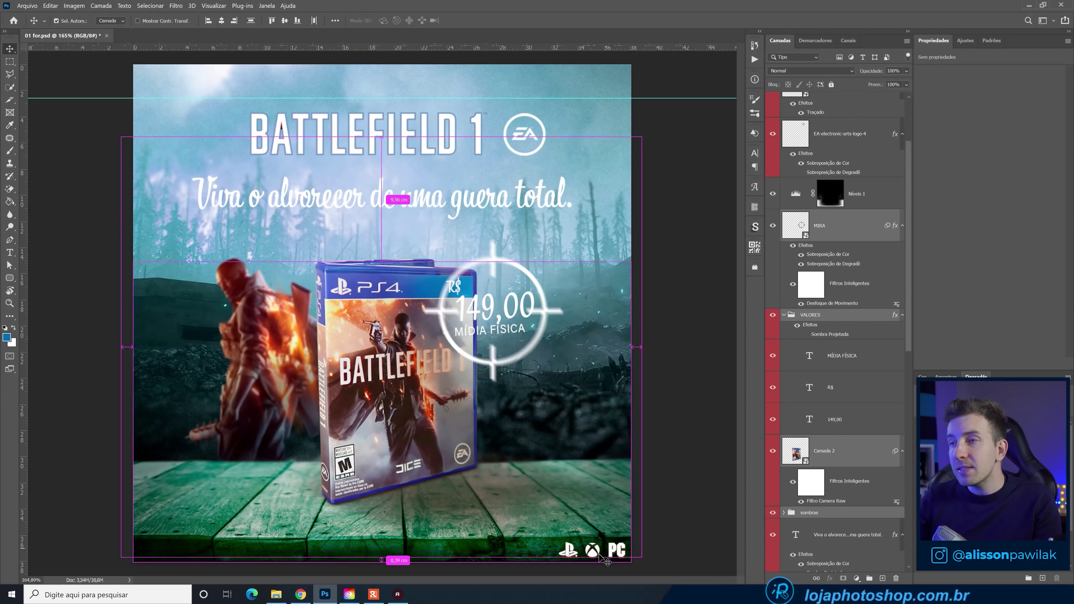
{"action": "left_click", "coordinate": [597, 556], "text": "ctrl"}
- Move the platform logos up and left to about X 31,75 cm, Y 33,6 cm
{"action": "mouse_move", "coordinate": [593, 554]}
{"action": "left_mouse_down"}
{"action": "mouse_move", "coordinate": [392, 525]}
{"action": "mouse_move", "coordinate": [587, 526]}
{"action": "left_mouse_up"}
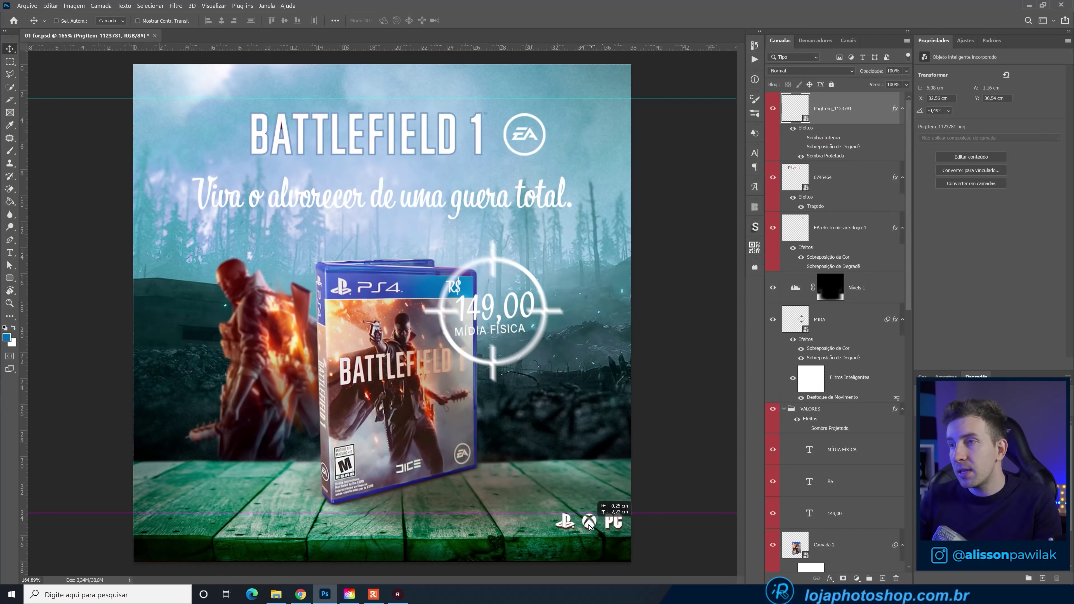
{"action": "left_click_drag", "start_coordinate": [588, 526], "coordinate": [581, 518]}
{"action": "left_click_drag", "start_coordinate": [640, 543], "coordinate": [643, 544]}
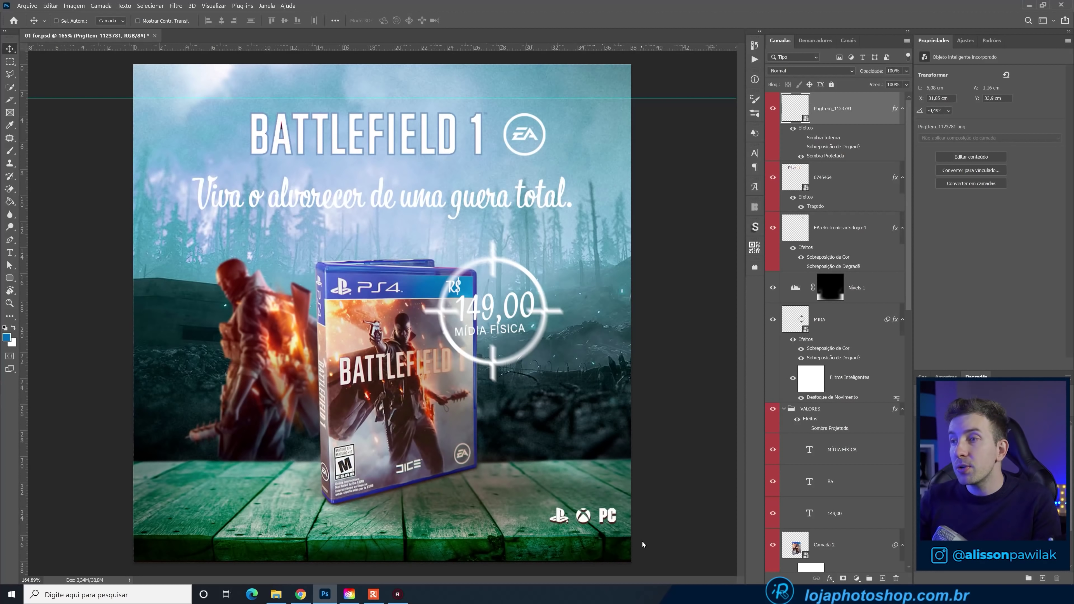
{"action": "key", "text": "Left"}
{"action": "key", "text": "Left"}
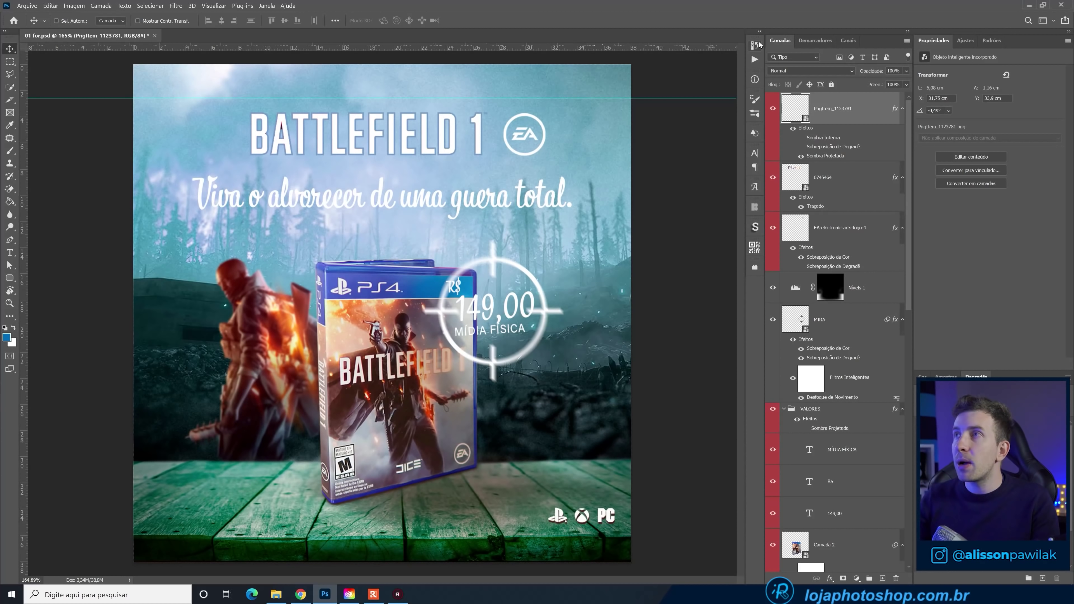
- Toggle History between the original snapshot and the latest Mover state, then close History
{"action": "left_click", "coordinate": [755, 45]}
{"action": "left_click", "coordinate": [690, 62]}
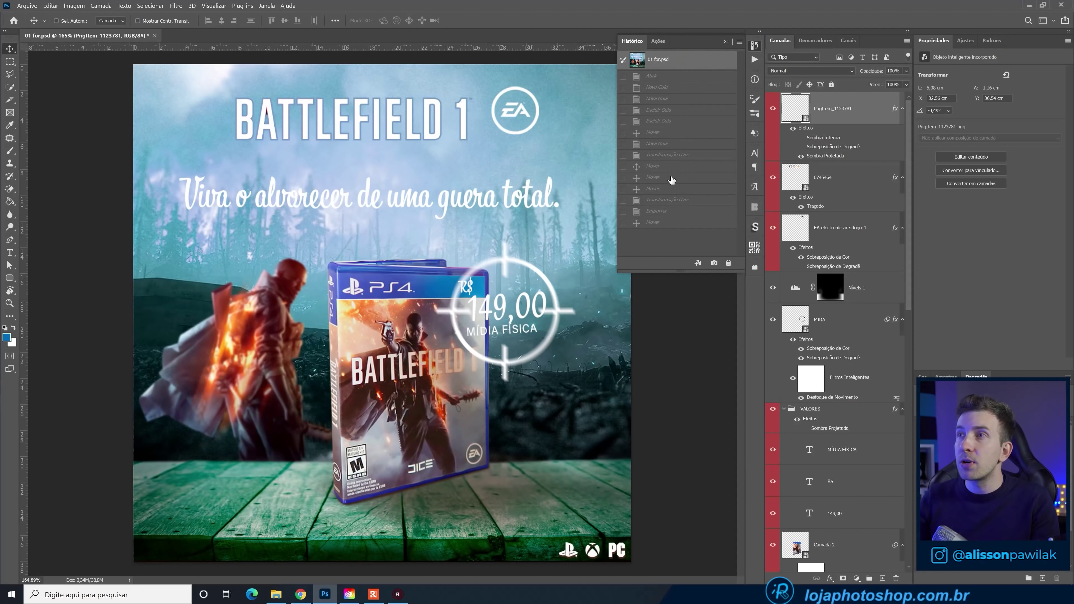
{"action": "left_click", "coordinate": [668, 223]}
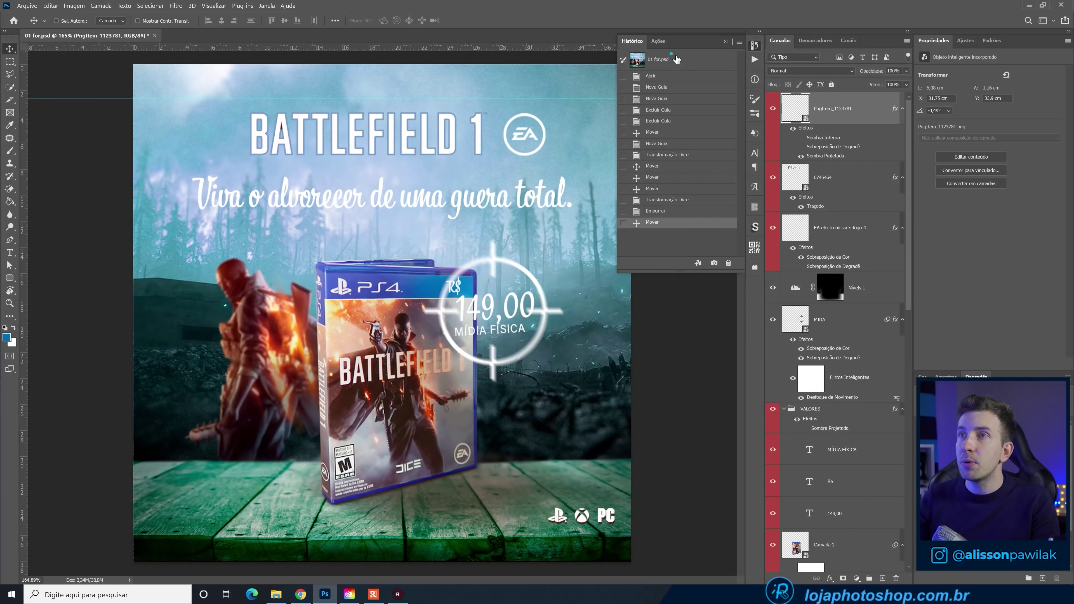
{"action": "left_click", "coordinate": [676, 59]}
{"action": "left_click", "coordinate": [675, 224]}
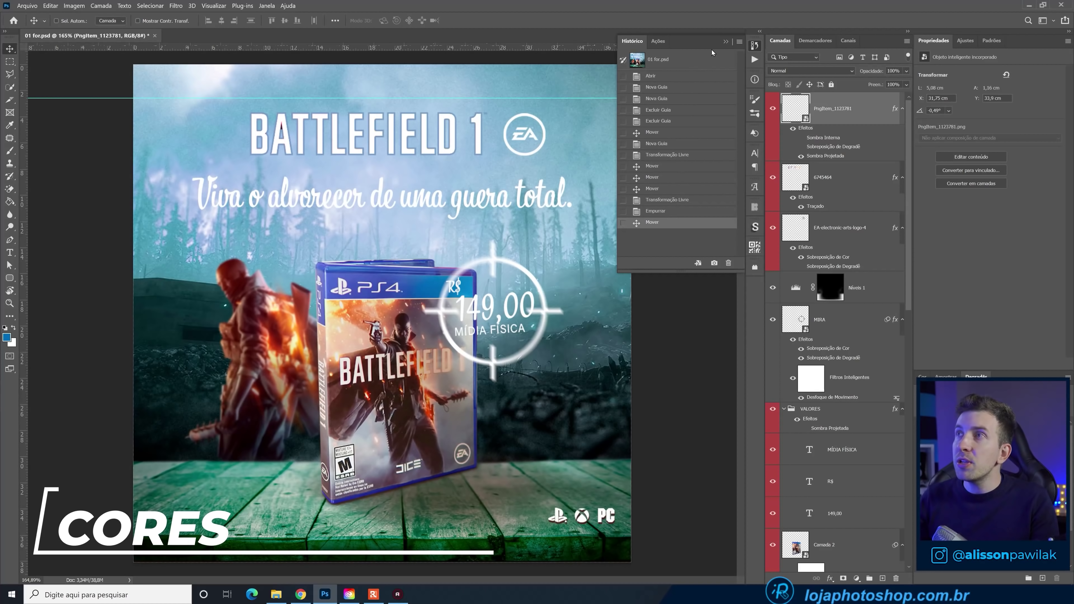
{"action": "left_click", "coordinate": [592, 204]}
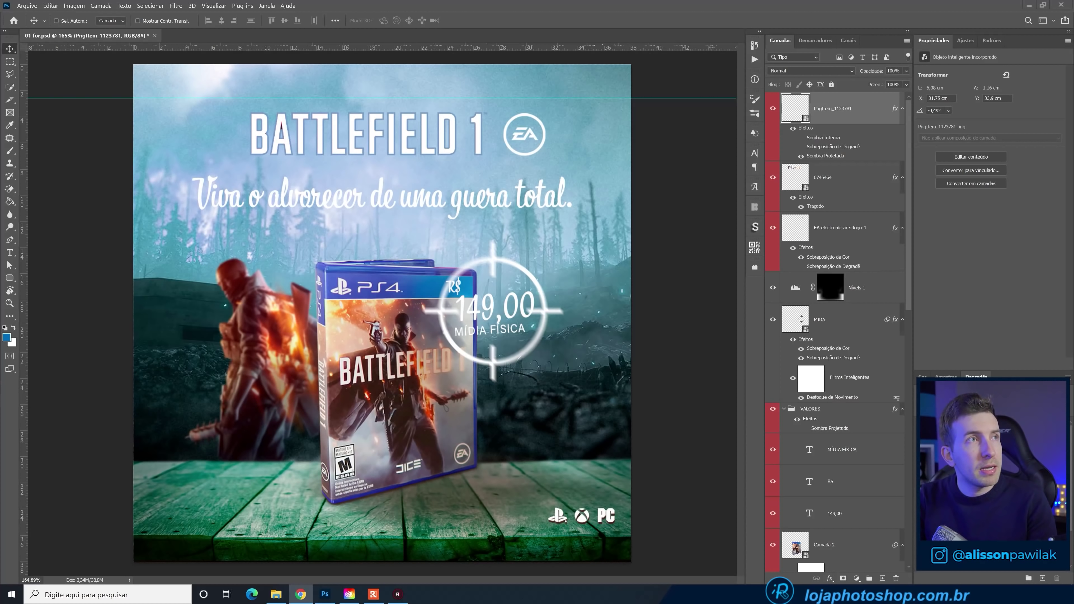
- Build a Tríade palette on orange F58B1C in Adobe Color, then return to Photoshop
{"action": "left_click", "coordinate": [300, 595]}
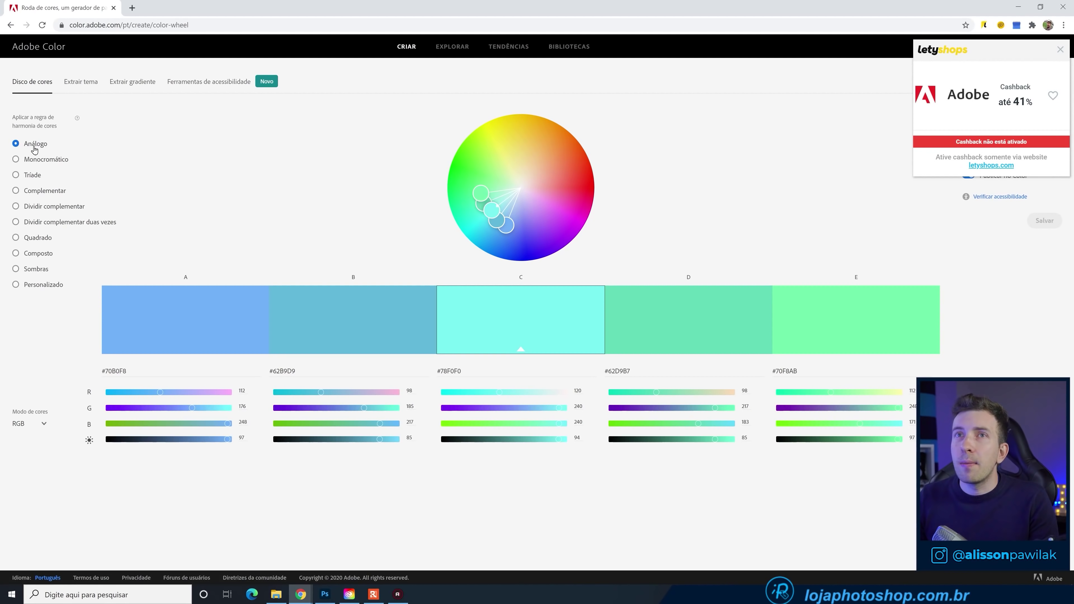
{"action": "left_click", "coordinate": [35, 178]}
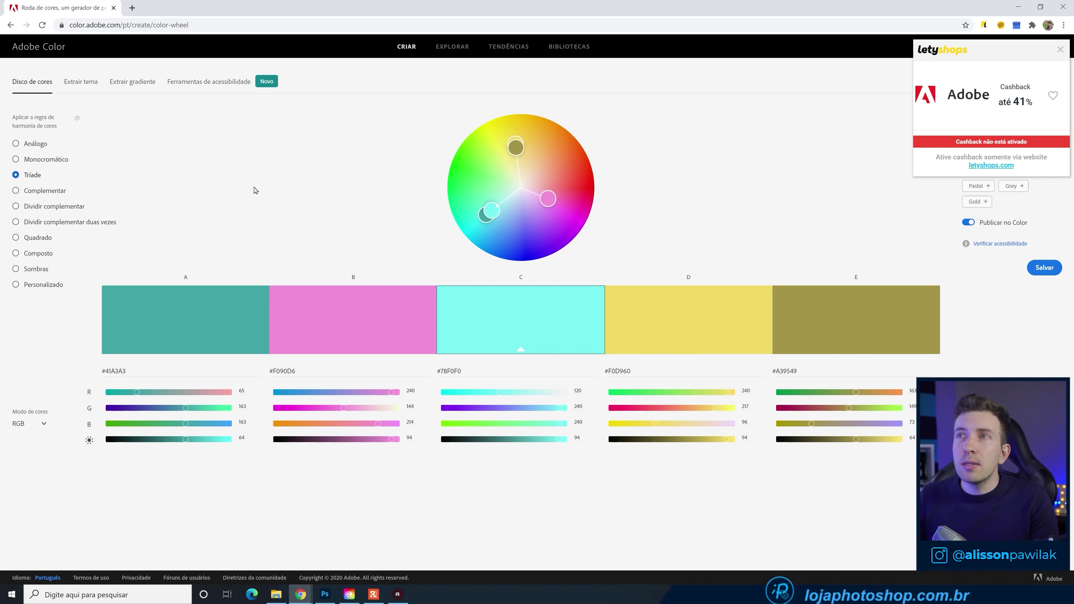
{"action": "left_click_drag", "start_coordinate": [495, 208], "coordinate": [557, 129]}
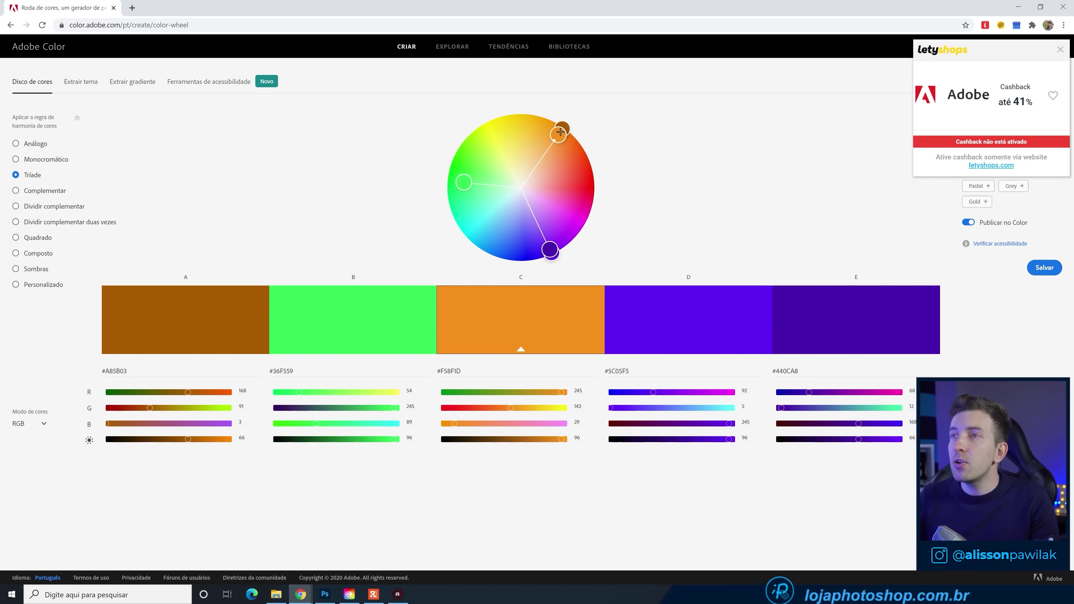
{"action": "left_click_drag", "start_coordinate": [558, 129], "coordinate": [561, 135]}
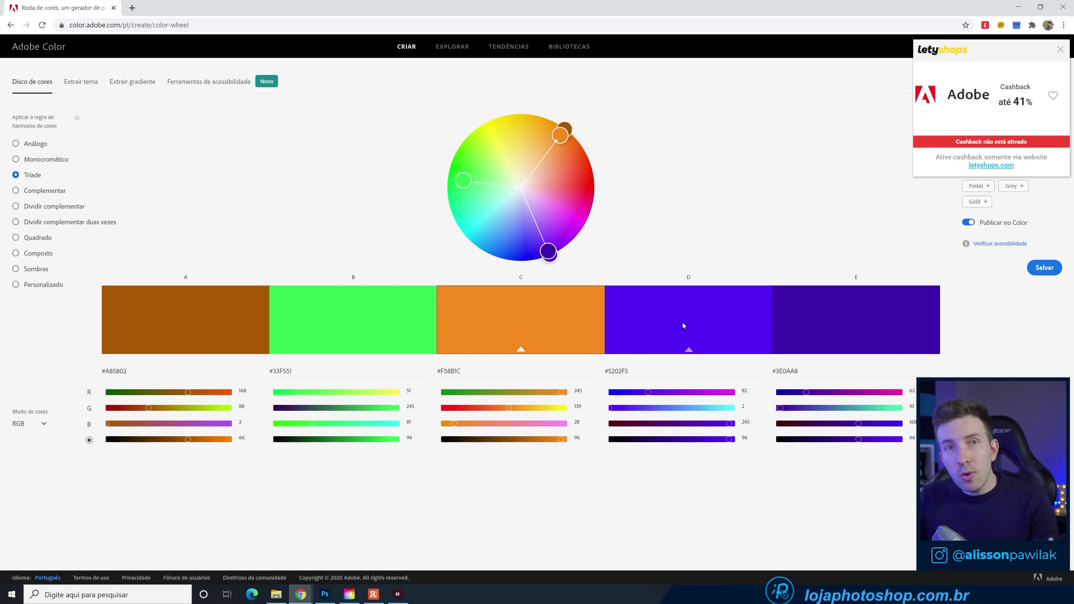
{"action": "left_click", "coordinate": [336, 595]}
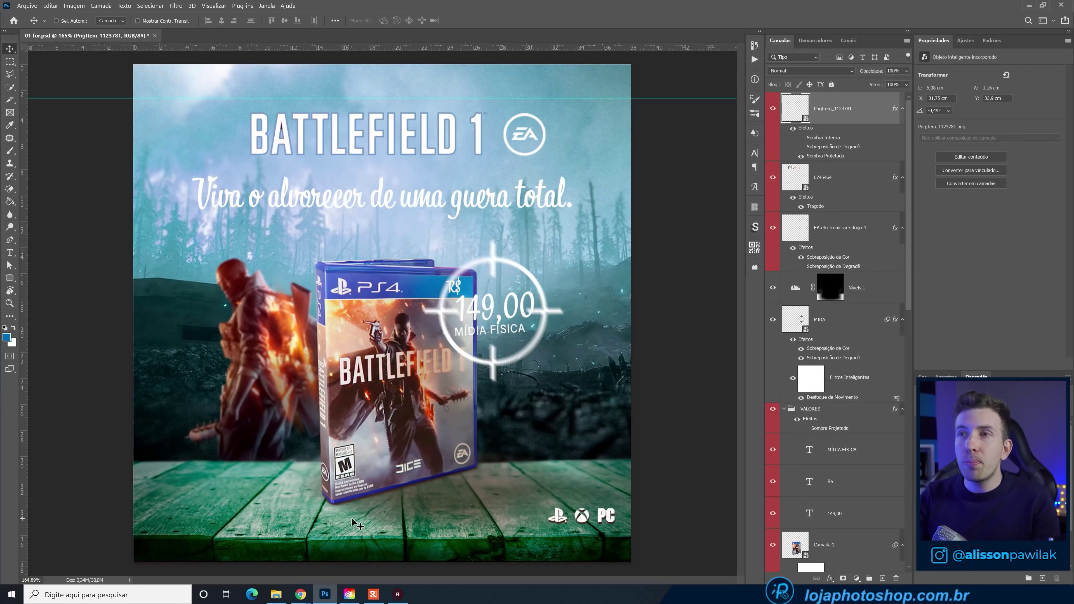
- Set the Hue/Saturation adjustment to Hue +2, Saturation +6 to turn the scene orange
{"action": "scroll", "coordinate": [904, 252], "scroll_direction": "down", "scroll_amount": 3}
{"action": "scroll", "coordinate": [908, 257], "scroll_direction": "down", "scroll_amount": 3}
{"action": "scroll", "coordinate": [890, 410], "scroll_direction": "down", "scroll_amount": 3}
{"action": "scroll", "coordinate": [895, 437], "scroll_direction": "down", "scroll_amount": 1}
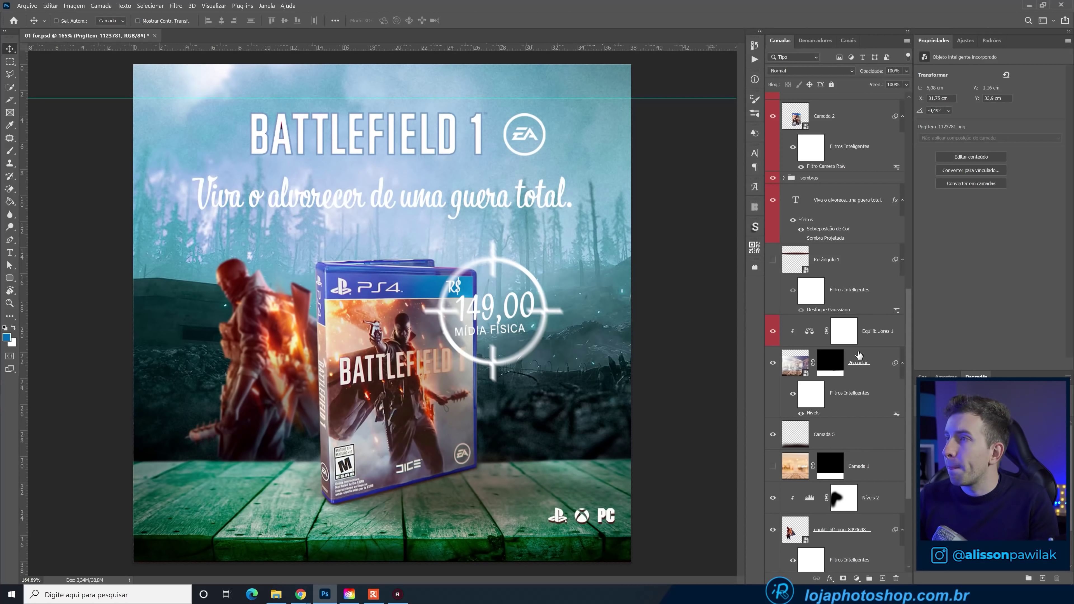
{"action": "left_click", "coordinate": [859, 332]}
{"action": "scroll", "coordinate": [868, 491], "scroll_direction": "down", "scroll_amount": 3}
{"action": "left_click", "coordinate": [867, 452]}
{"action": "left_click_drag", "start_coordinate": [958, 130], "coordinate": [994, 130]}
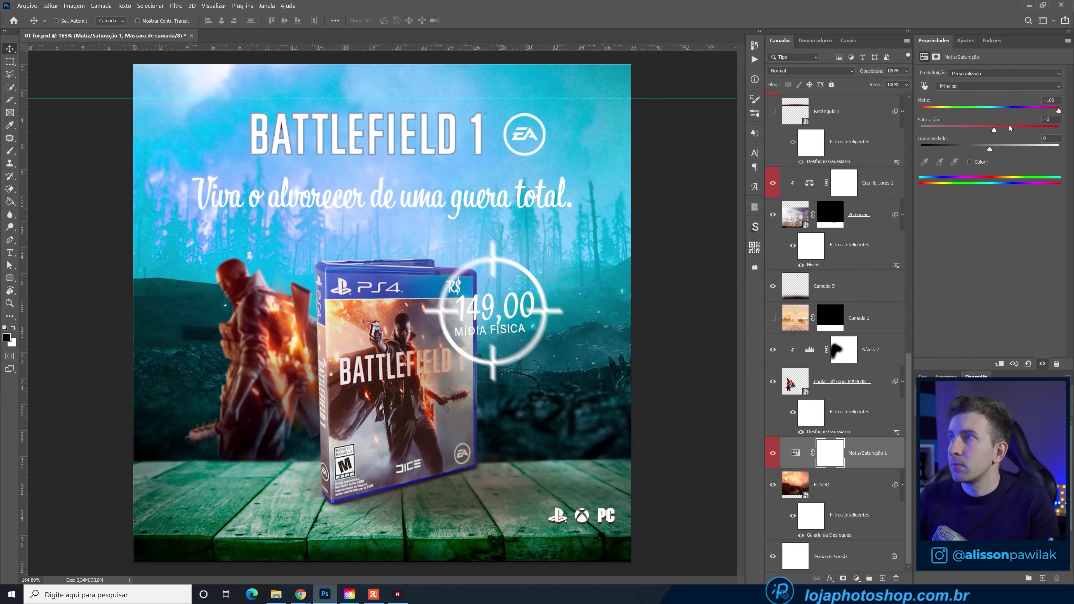
{"action": "left_click_drag", "start_coordinate": [1059, 111], "coordinate": [991, 110]}
- Turn off the title's outline effect and colour the tagline text dark brown
{"action": "scroll", "coordinate": [832, 361], "scroll_direction": "up", "scroll_amount": 10}
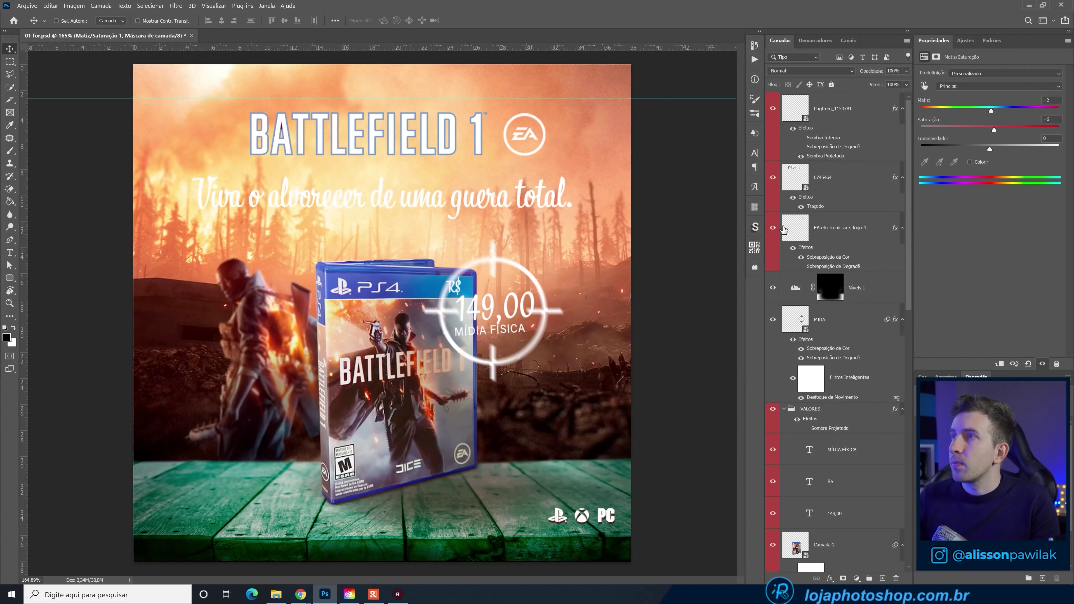
{"action": "left_click", "coordinate": [800, 206]}
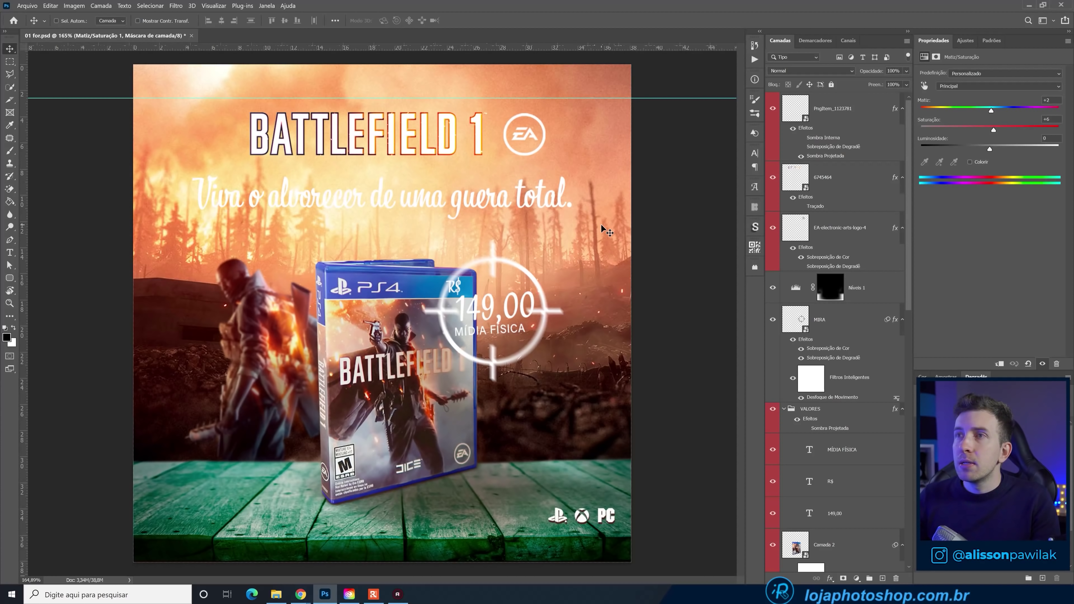
{"action": "left_click", "coordinate": [282, 204], "text": "ctrl"}
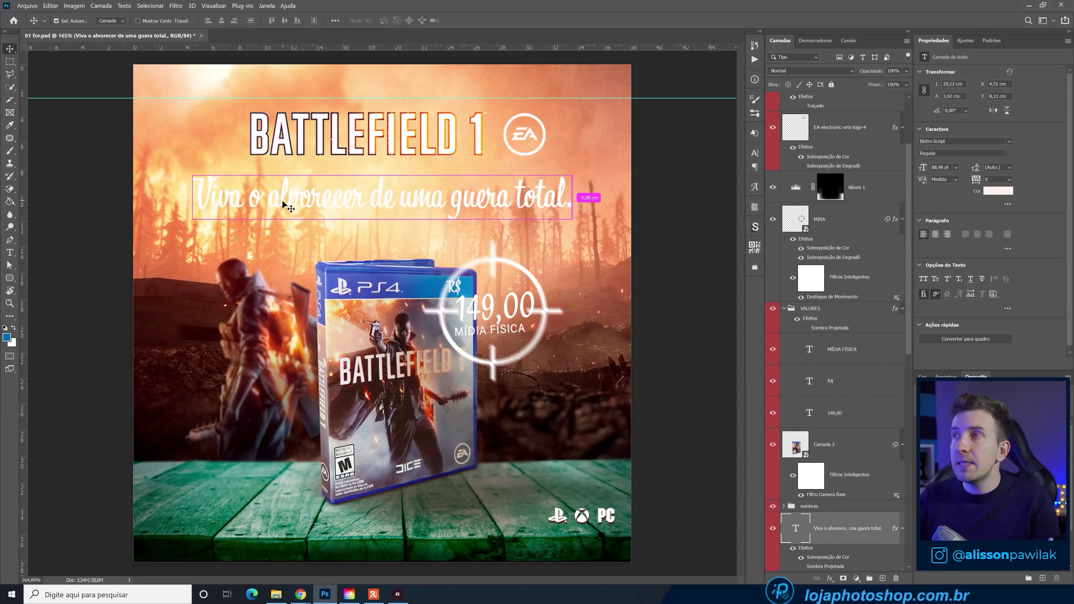
{"action": "left_click", "coordinate": [996, 192]}
{"action": "left_click", "coordinate": [184, 392]}
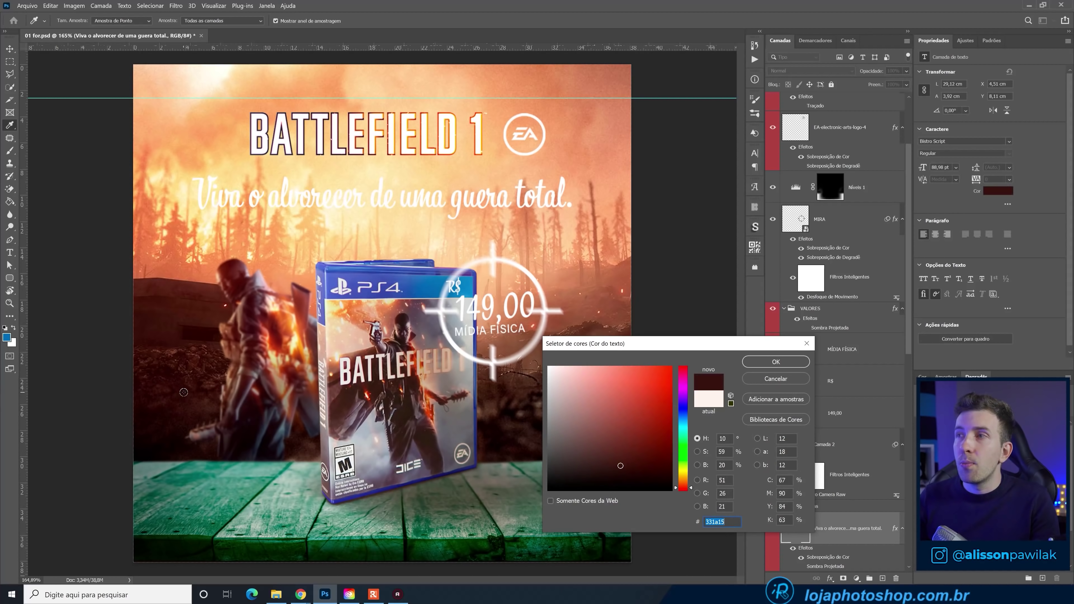
{"action": "left_click", "coordinate": [772, 363]}
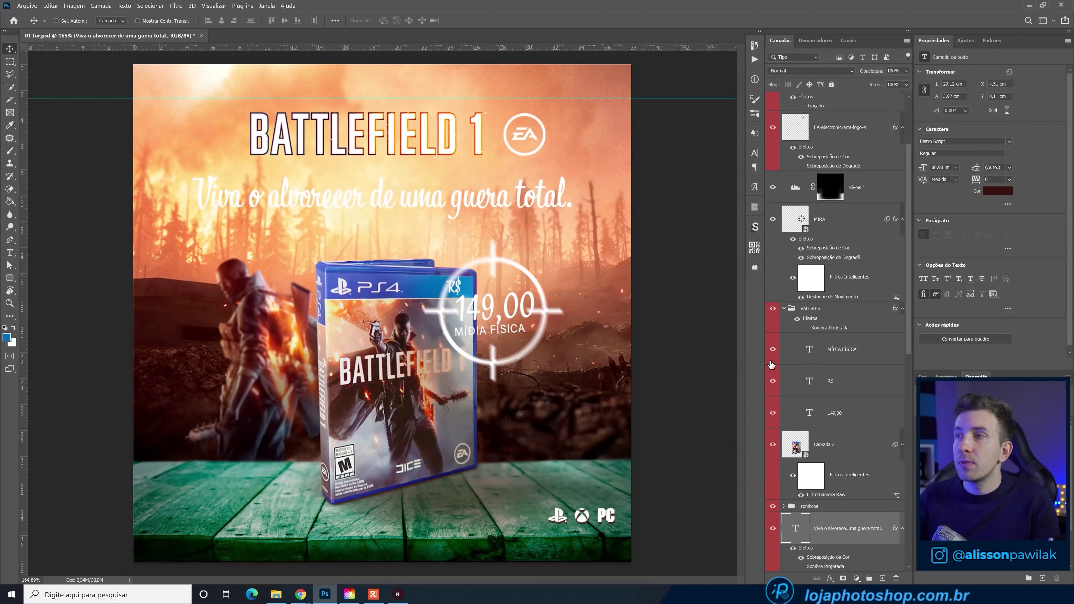
- Set the tagline's Color Overlay to a dark brown sampled from the scene
{"action": "scroll", "coordinate": [819, 534], "scroll_direction": "down", "scroll_amount": 2}
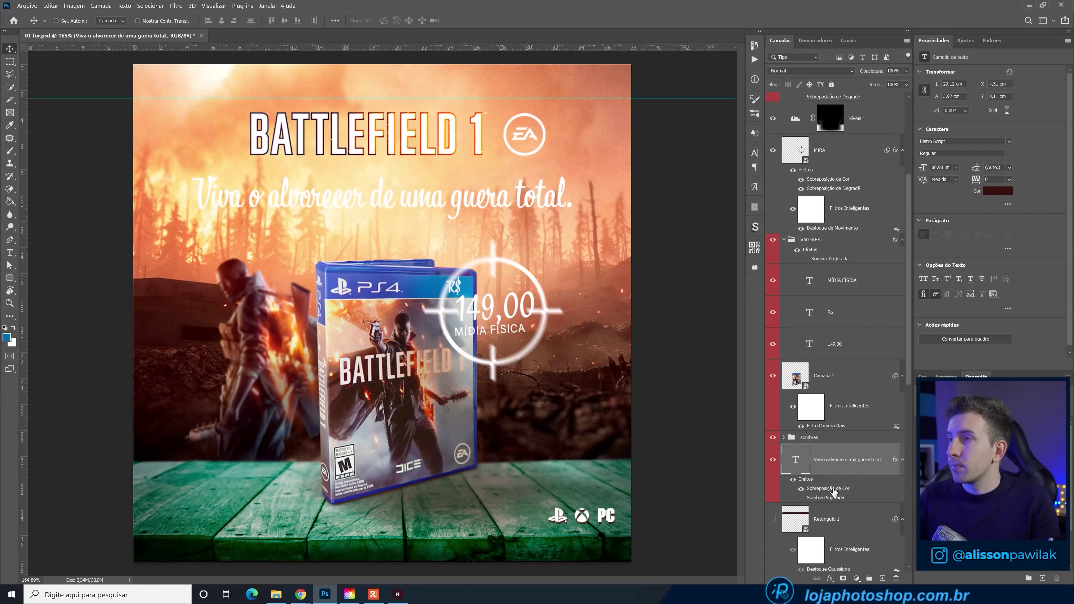
{"action": "double_click", "coordinate": [828, 488]}
{"action": "left_click", "coordinate": [897, 243]}
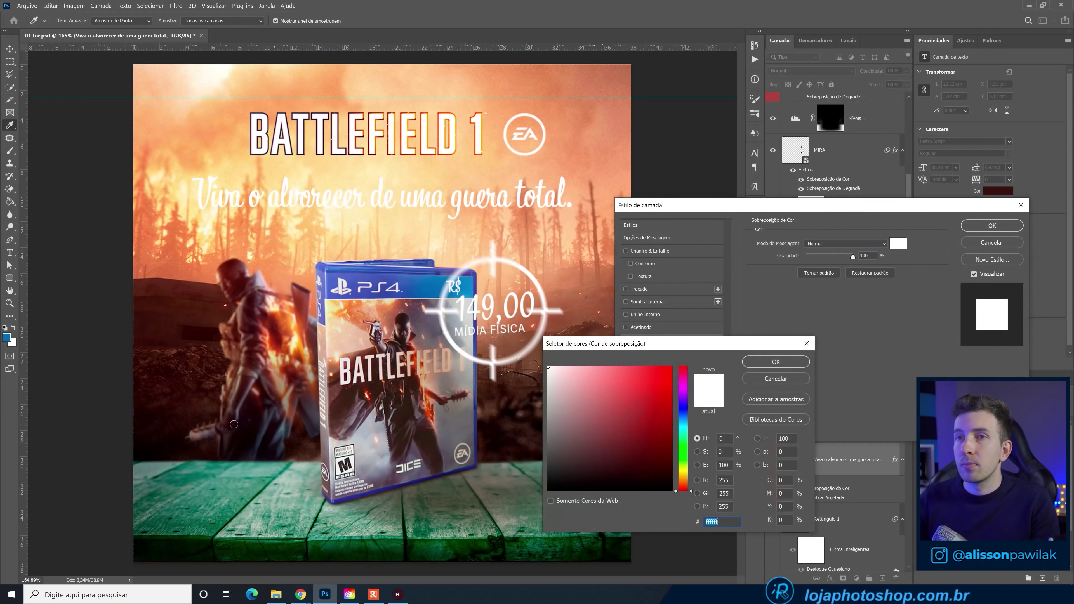
{"action": "left_click", "coordinate": [258, 424]}
{"action": "key", "text": "Return"}
{"action": "key", "text": "Return"}
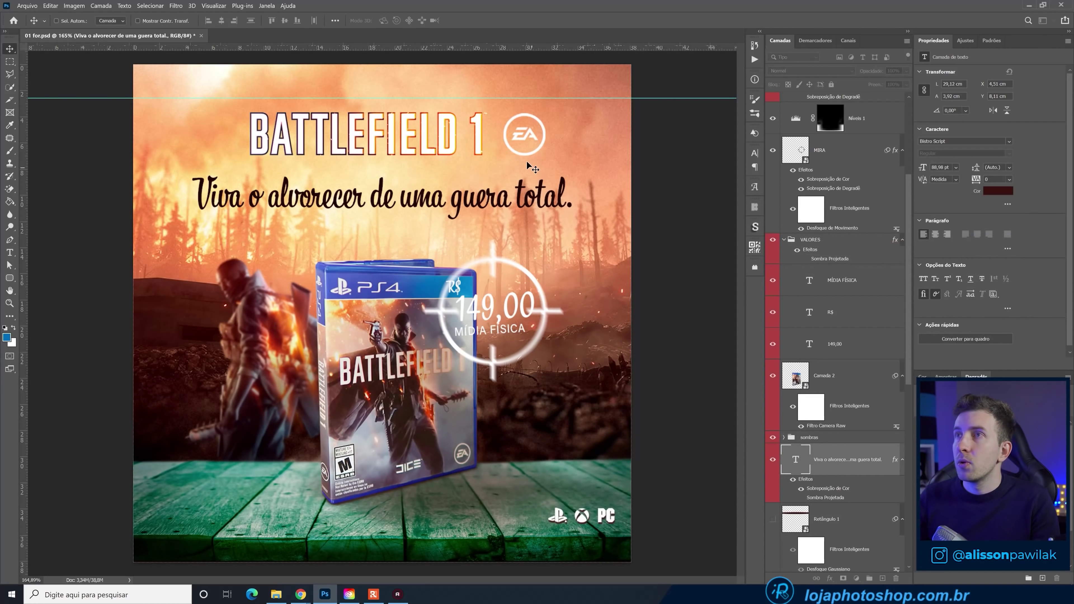
- Set the EA logo's Color Overlay to black
{"action": "left_click", "coordinate": [527, 150], "text": "ctrl"}
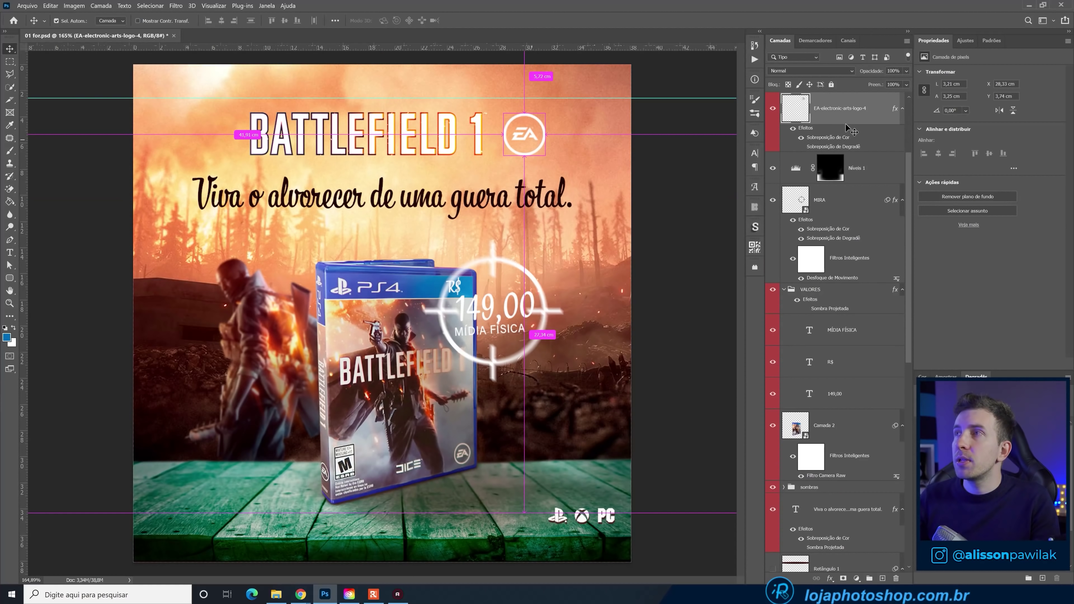
{"action": "double_click", "coordinate": [812, 142]}
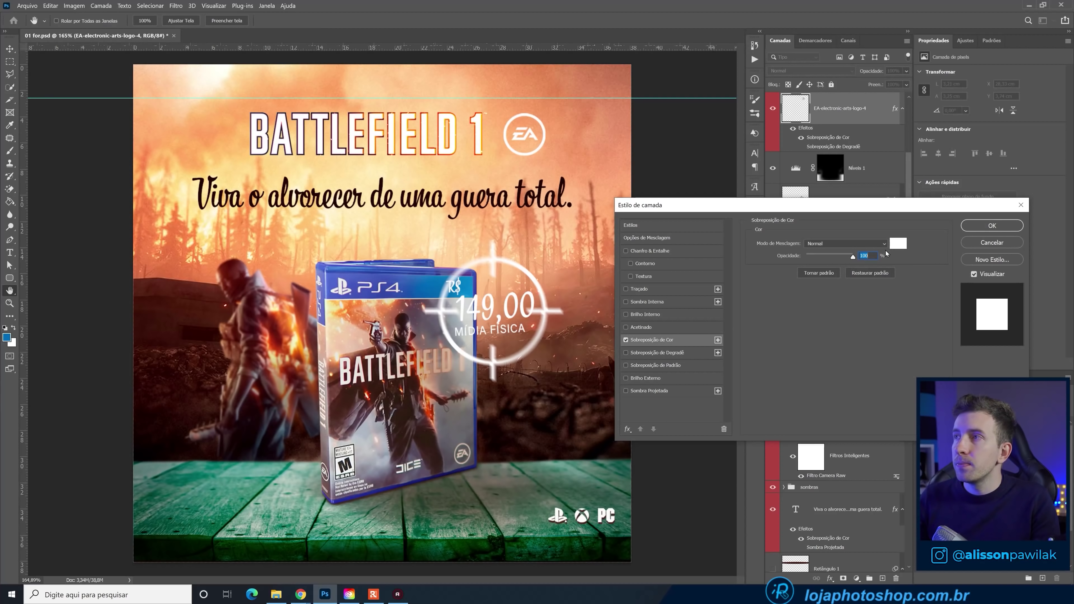
{"action": "left_click", "coordinate": [898, 243]}
{"action": "left_click", "coordinate": [619, 477]}
{"action": "key", "text": "Return"}
{"action": "key", "text": "Return"}
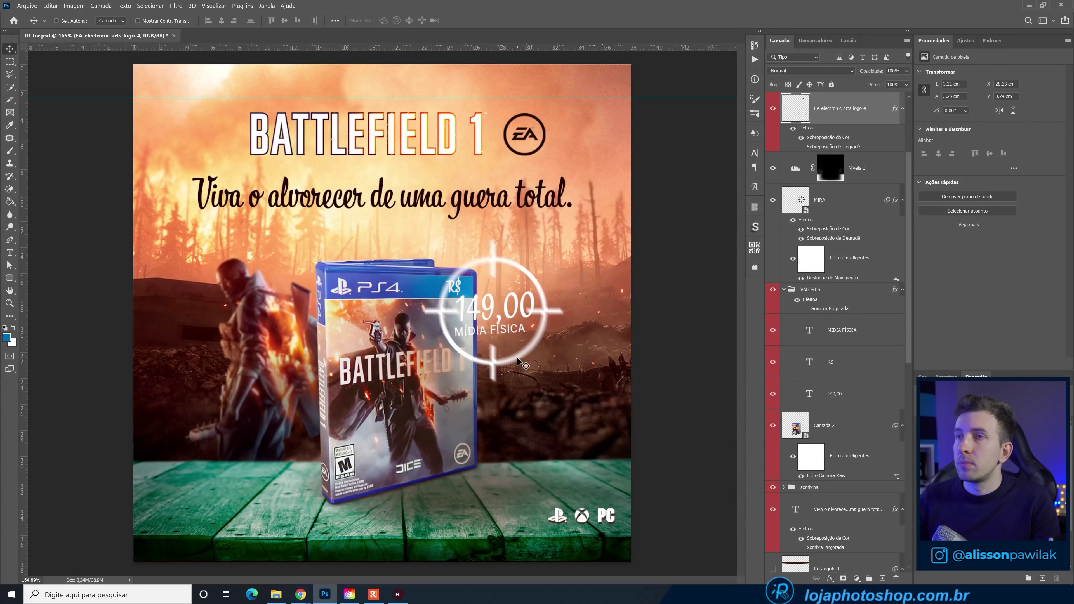
{"action": "left_click", "coordinate": [522, 364], "text": "ctrl"}
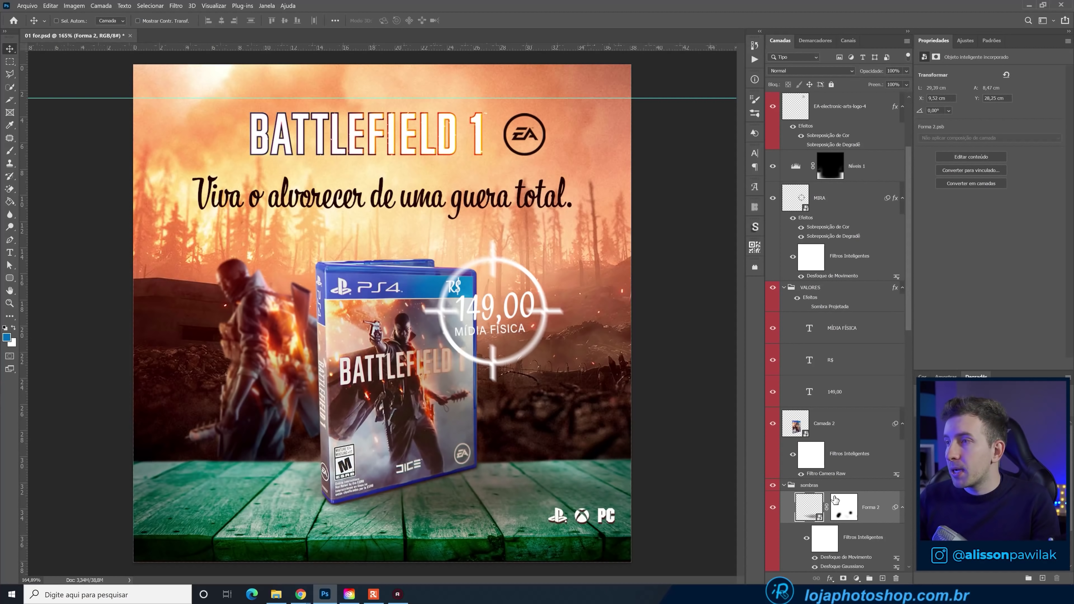
- Enable Color Balance and shift midtones and shadows toward red/yellow for a brown floor
{"action": "scroll", "coordinate": [837, 477], "scroll_direction": "down", "scroll_amount": 3}
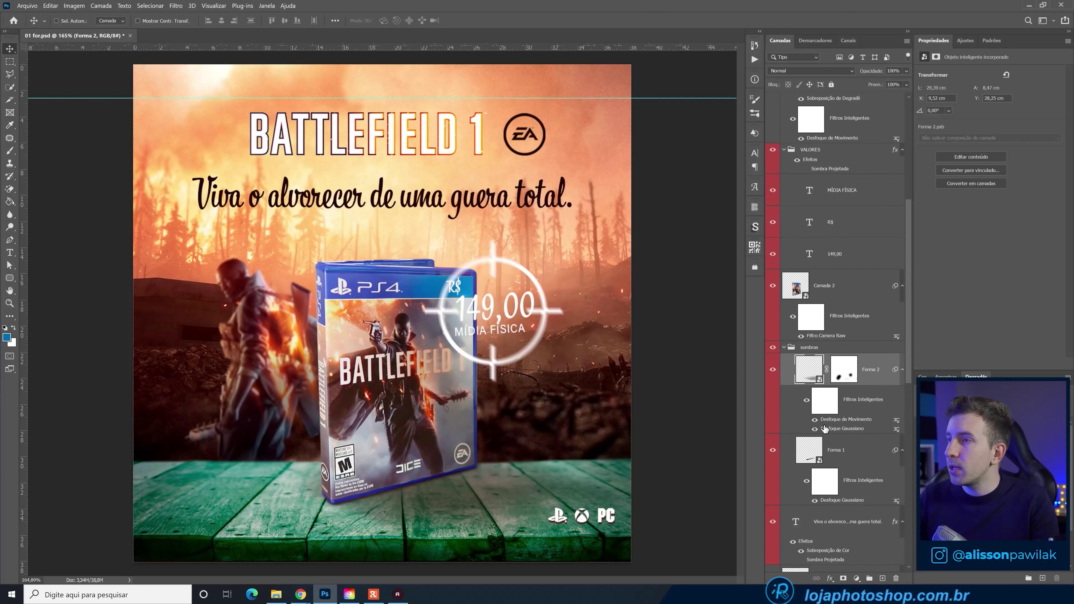
{"action": "scroll", "coordinate": [837, 398], "scroll_direction": "down", "scroll_amount": 10}
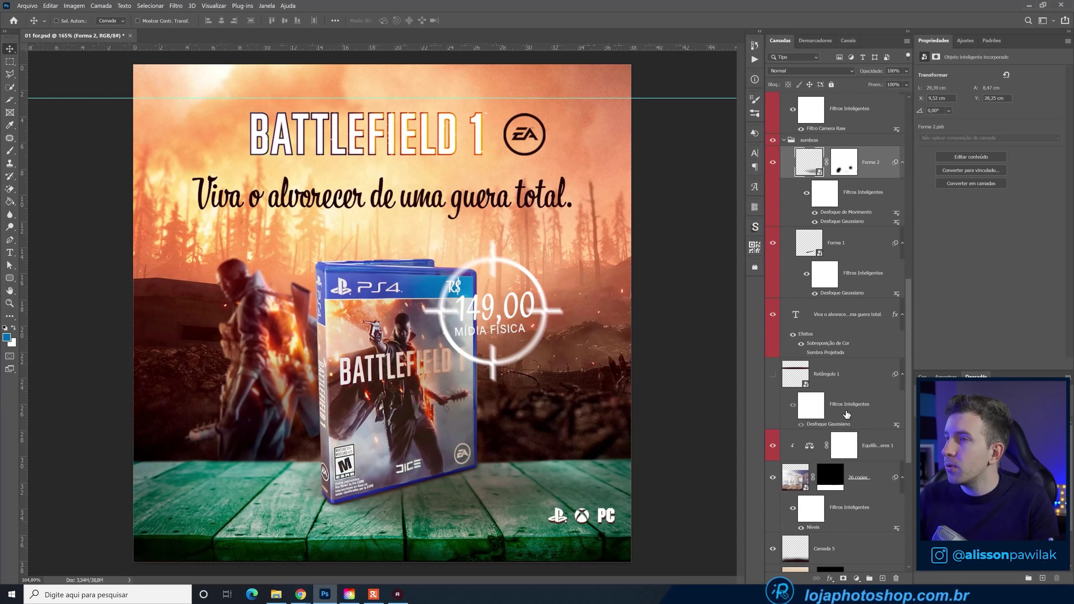
{"action": "left_click", "coordinate": [844, 444]}
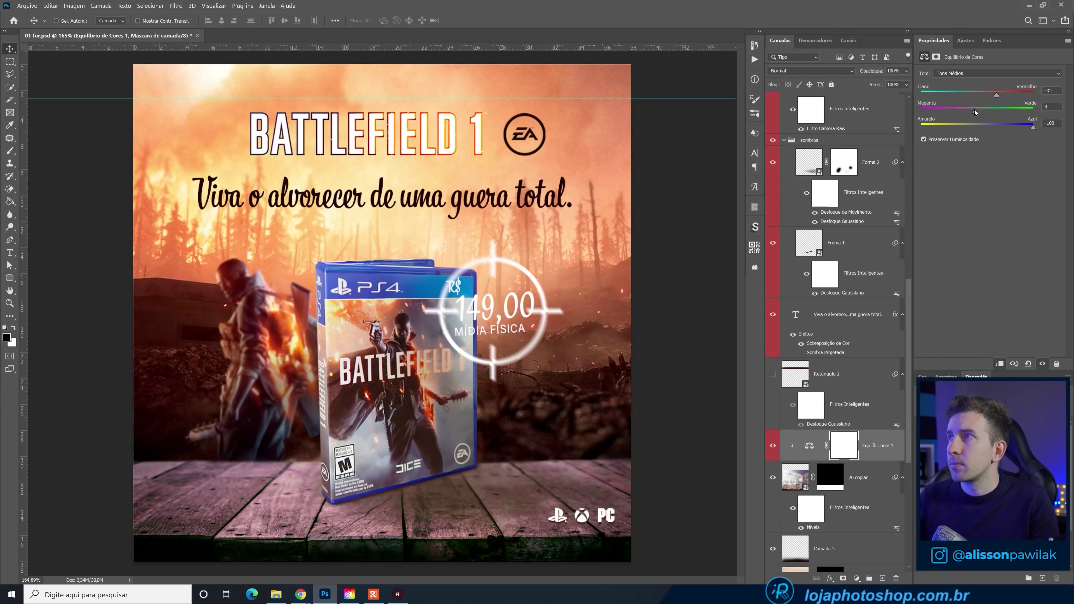
{"action": "left_click_drag", "start_coordinate": [991, 127], "coordinate": [963, 127]}
{"action": "left_click", "coordinate": [973, 73]}
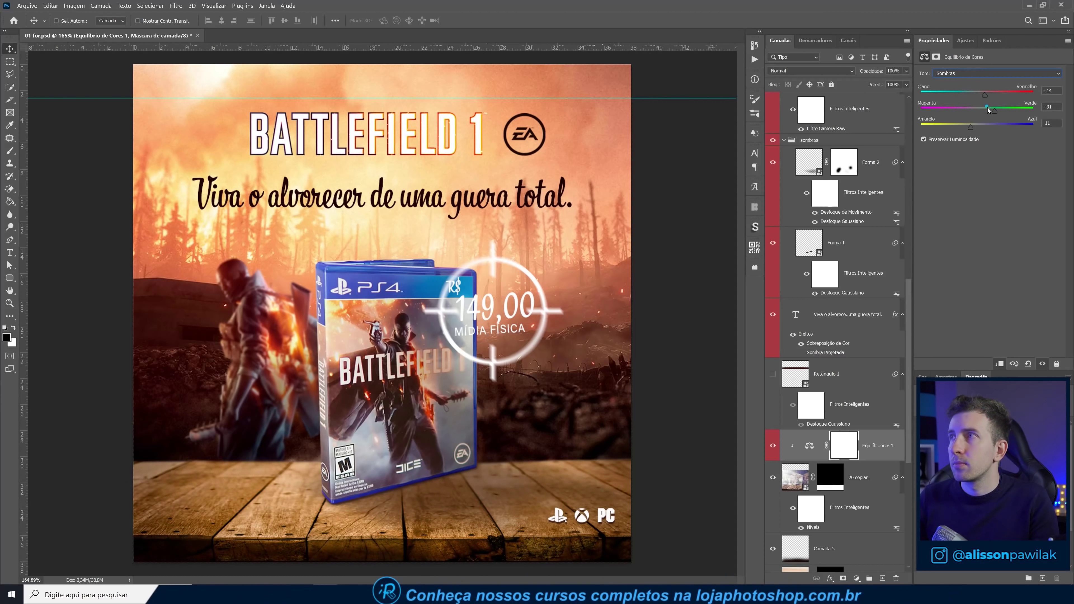
{"action": "left_click", "coordinate": [773, 446]}
{"action": "left_click", "coordinate": [973, 73]}
{"action": "left_click", "coordinate": [969, 84]}
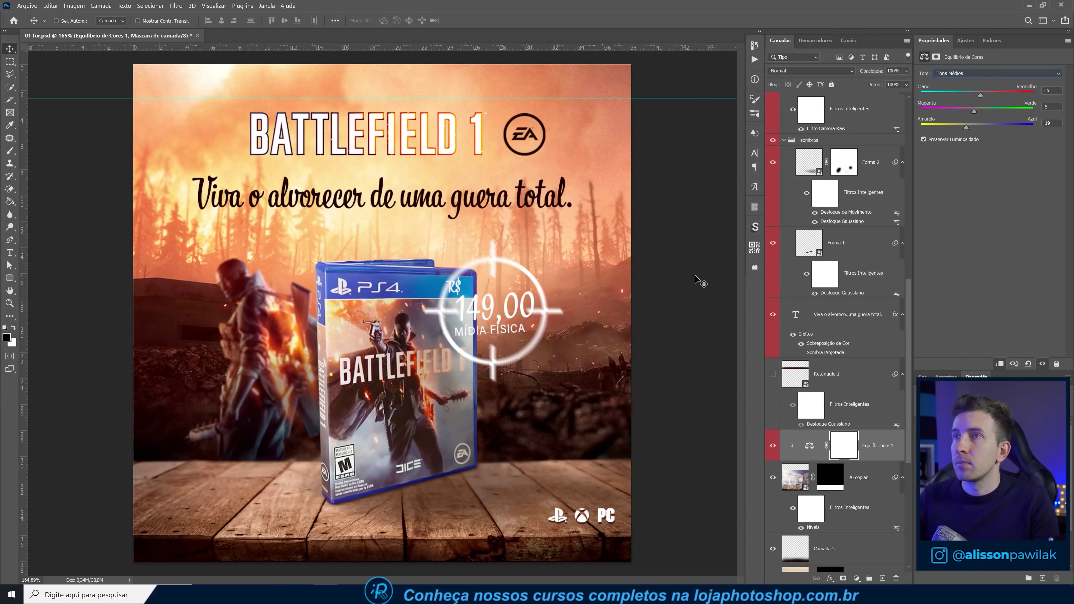
{"action": "left_click", "coordinate": [491, 315], "text": "ctrl"}
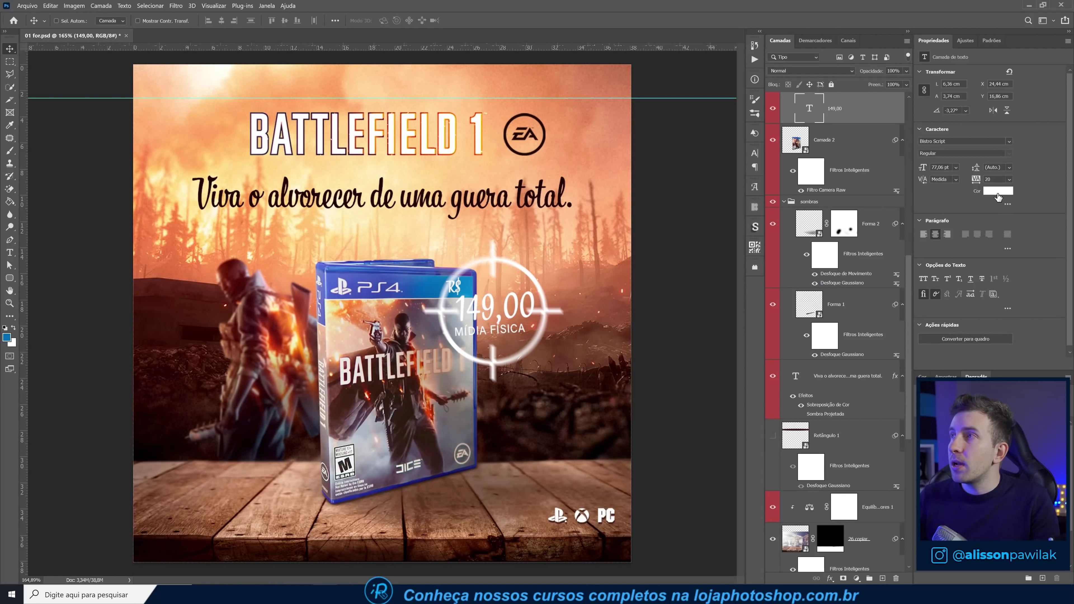
- Set the 149,00 price text colour to pale yellow #edde8a
{"action": "scroll", "coordinate": [837, 209], "scroll_direction": "up", "scroll_amount": 3}
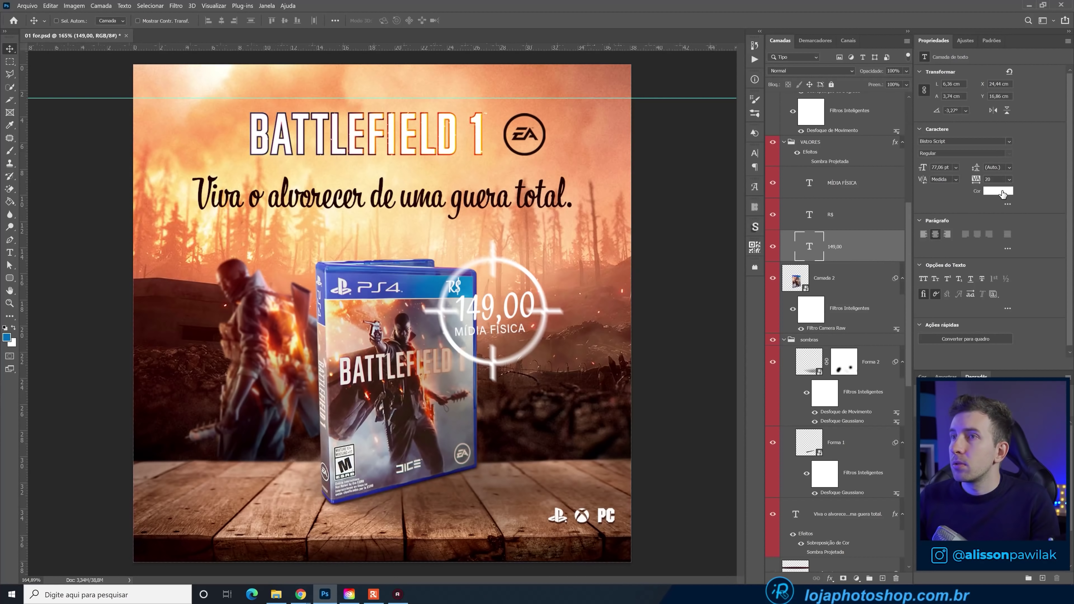
{"action": "left_click", "coordinate": [998, 191]}
{"action": "left_click", "coordinate": [340, 312]}
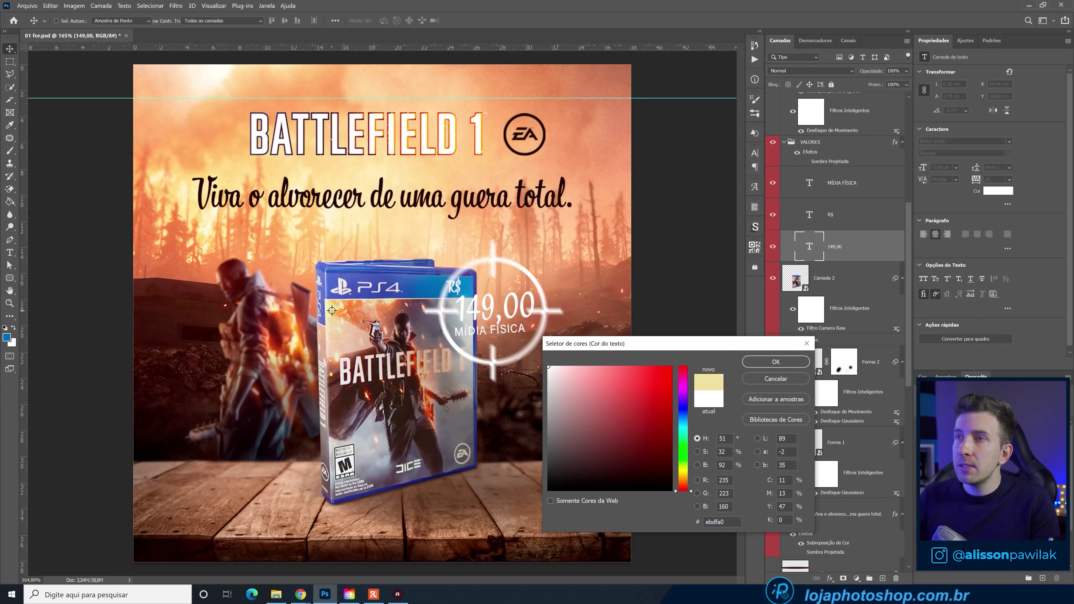
{"action": "left_click", "coordinate": [770, 359]}
{"action": "key", "text": "v"}
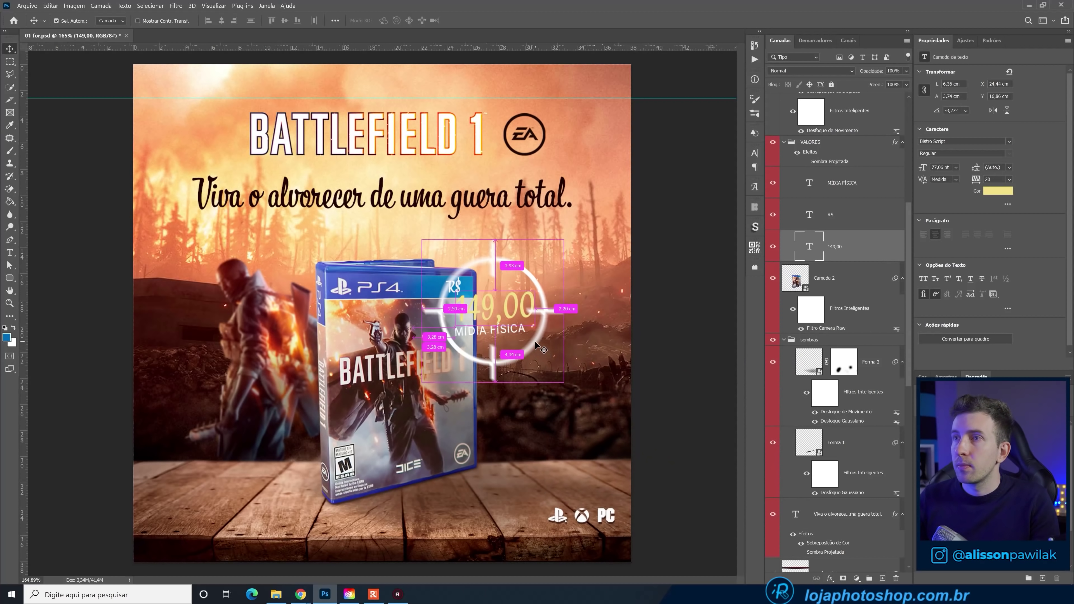
- Set the MIRA crosshair's Color Overlay to dark reddish brown #4f352f
{"action": "left_click", "coordinate": [542, 352]}
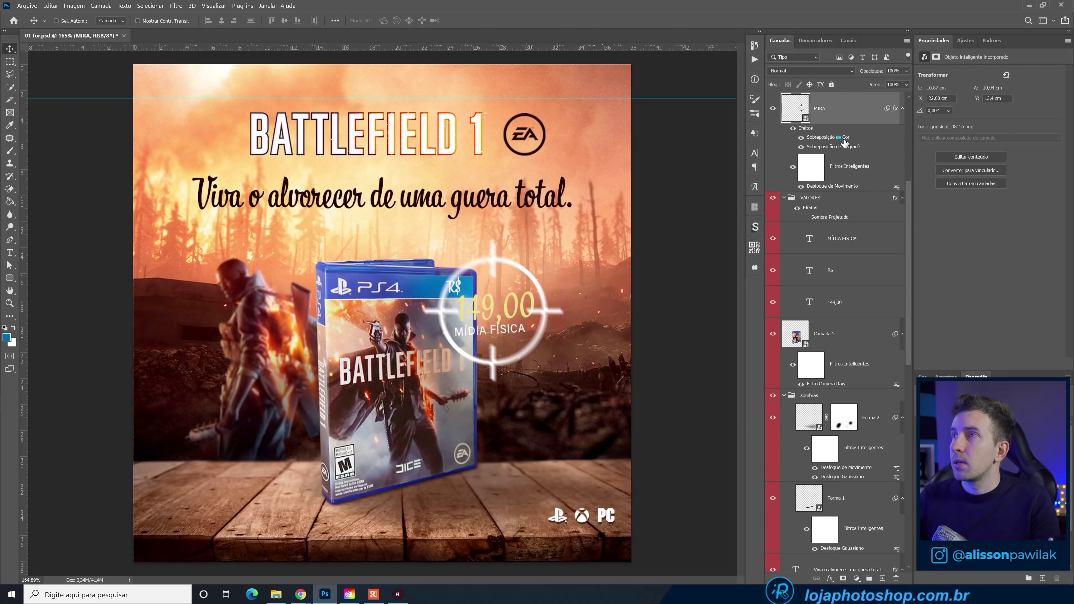
{"action": "double_click", "coordinate": [827, 137]}
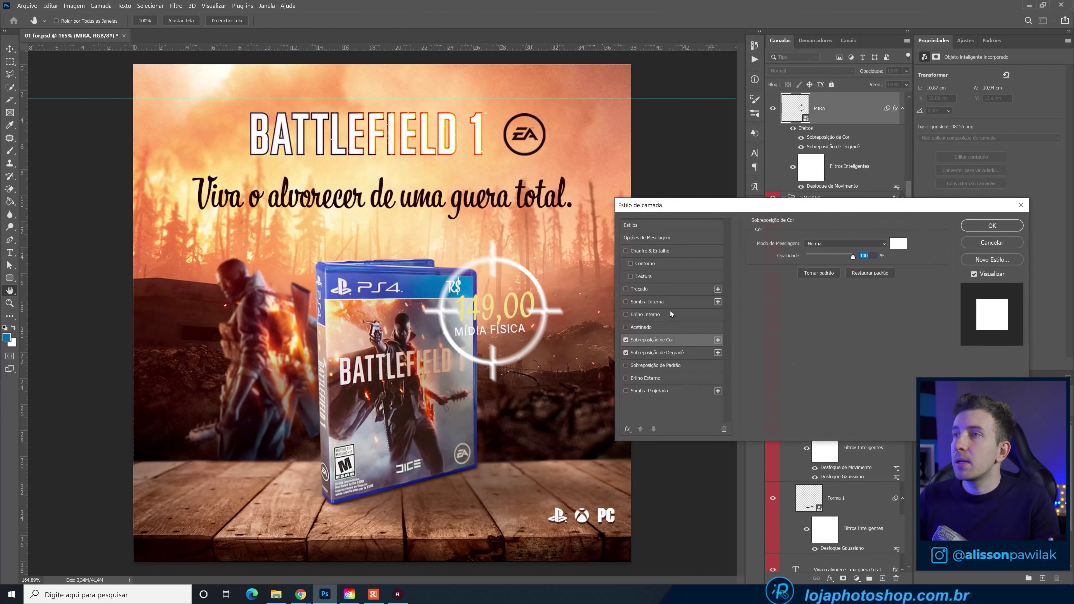
{"action": "left_click", "coordinate": [898, 243]}
{"action": "left_click", "coordinate": [593, 447]}
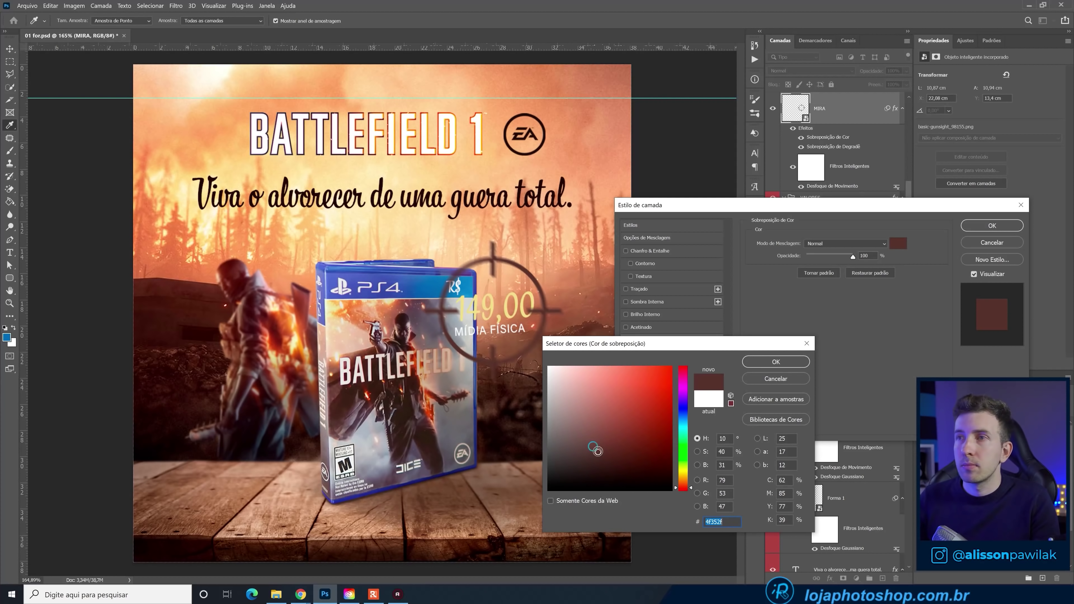
{"action": "left_click", "coordinate": [775, 362]}
{"action": "left_click", "coordinate": [992, 225]}
{"action": "left_click", "coordinate": [513, 329]}
{"action": "scroll", "coordinate": [516, 334], "scroll_direction": "up", "scroll_amount": 3}
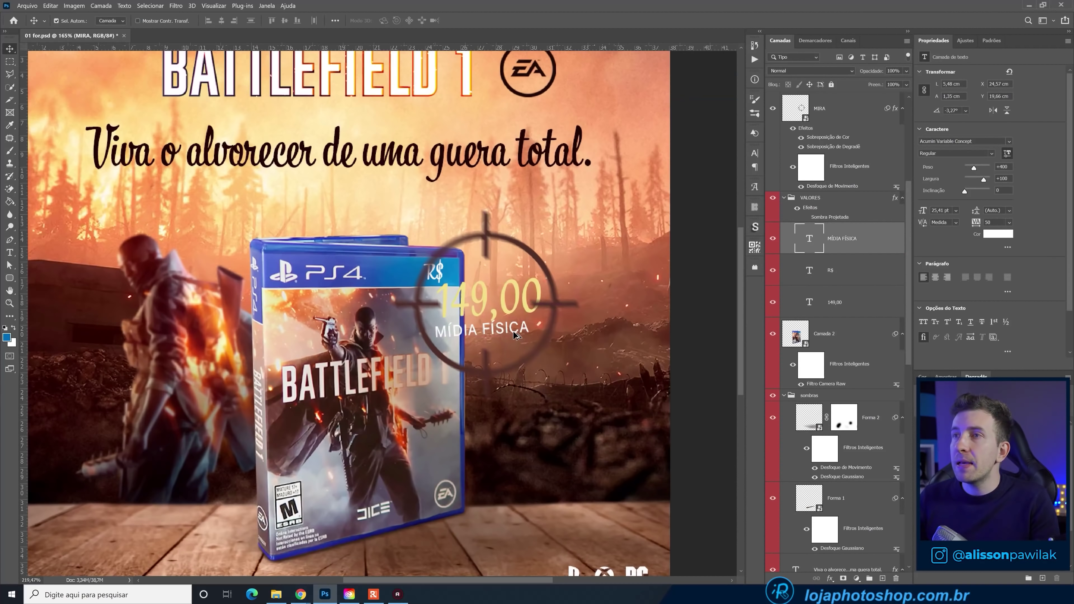
- Nudge MÍDIA FÍSICA slightly right and down and the 149,00 price slightly down
{"action": "scroll", "coordinate": [515, 335], "scroll_direction": "up", "scroll_amount": 2}
{"action": "left_click_drag", "start_coordinate": [515, 334], "coordinate": [521, 334]}
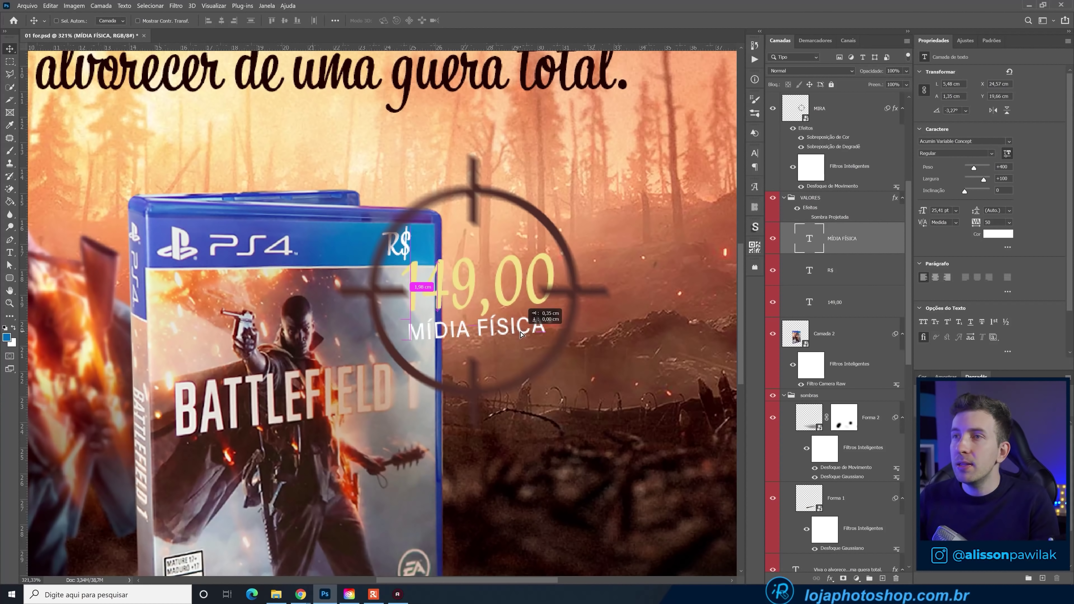
{"action": "left_click_drag", "start_coordinate": [521, 334], "coordinate": [524, 337]}
{"action": "left_click", "coordinate": [471, 298], "text": "ctrl"}
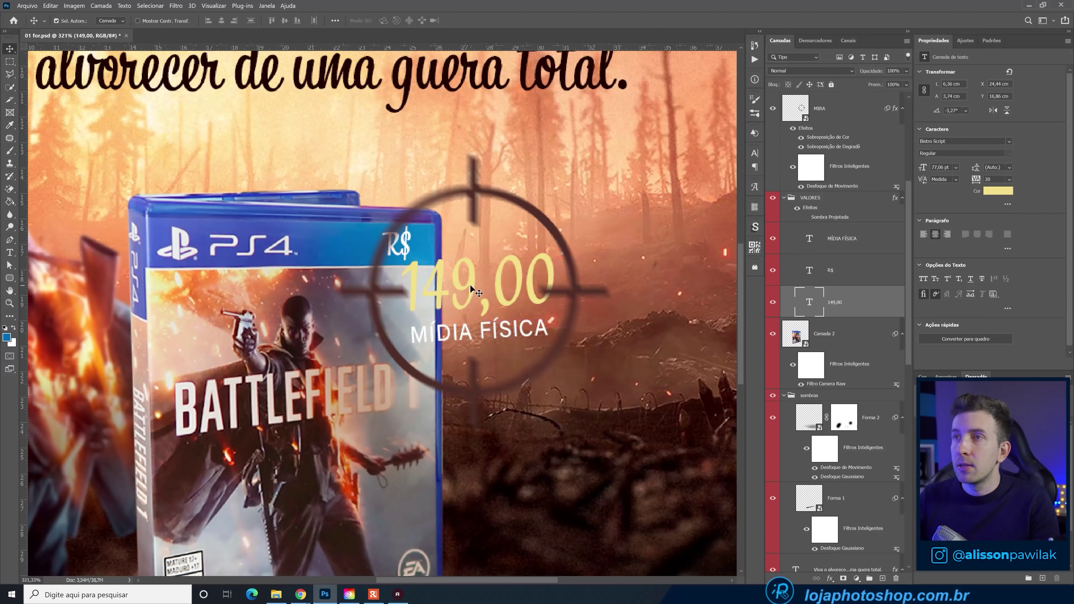
{"action": "left_click_drag", "start_coordinate": [469, 285], "coordinate": [470, 293]}
{"action": "double_click", "coordinate": [482, 334]}
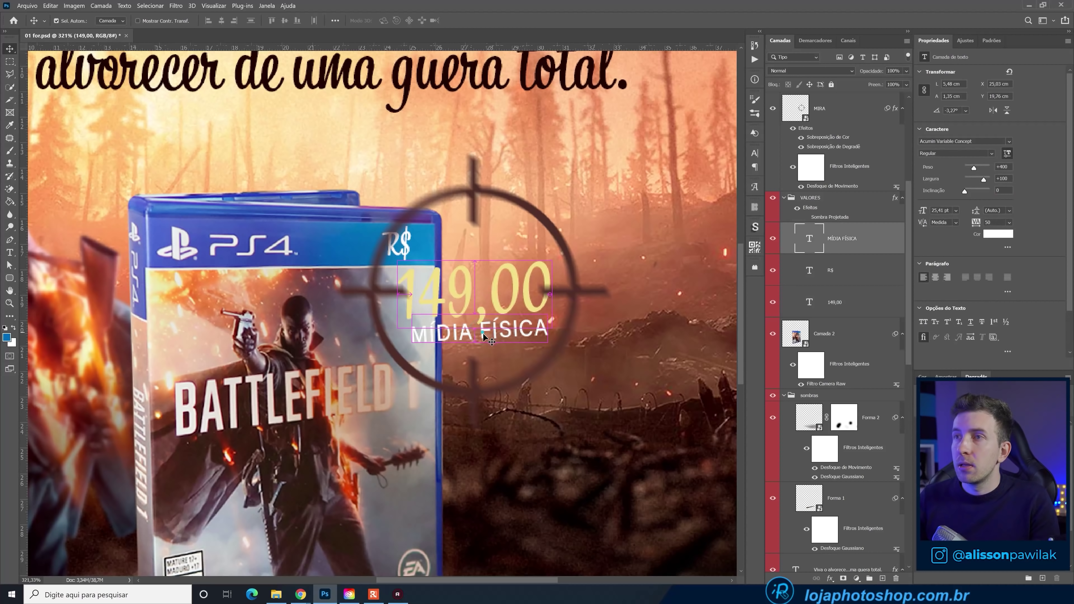
{"action": "left_click", "coordinate": [467, 20]}
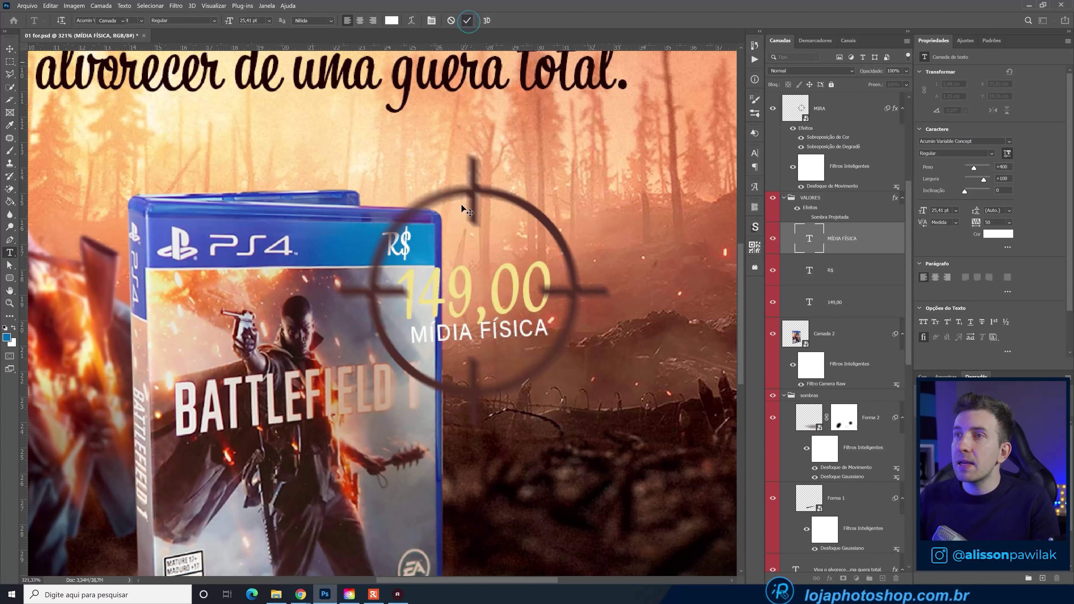
- Shrink the ,00 cents of the price to 34 pt
{"action": "left_click", "coordinate": [476, 285]}
{"action": "left_click_drag", "start_coordinate": [477, 287], "coordinate": [550, 290]}
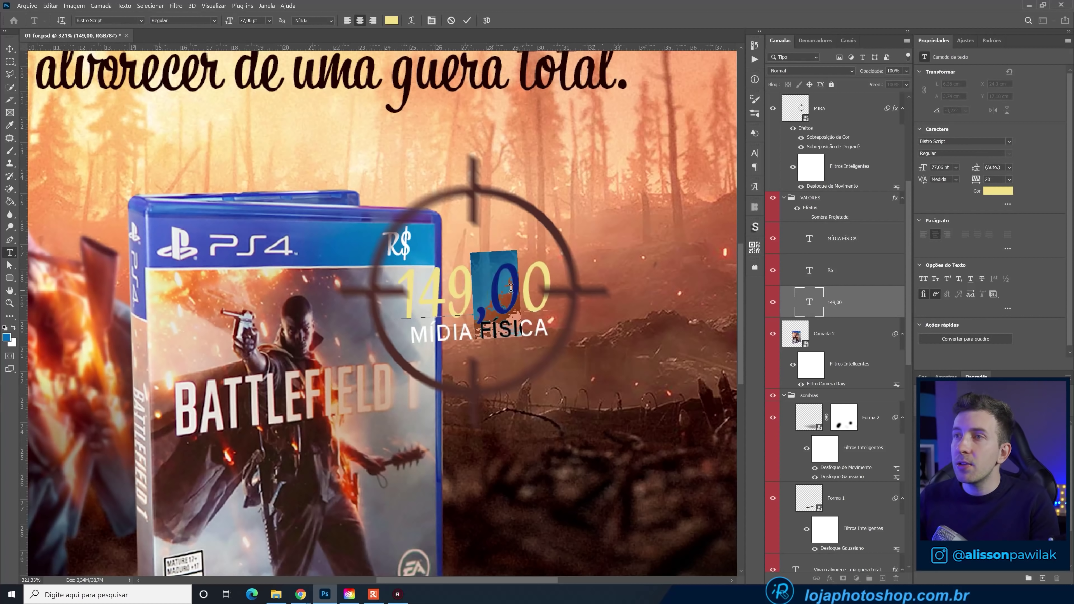
{"action": "left_click_drag", "start_coordinate": [923, 168], "coordinate": [907, 168]}
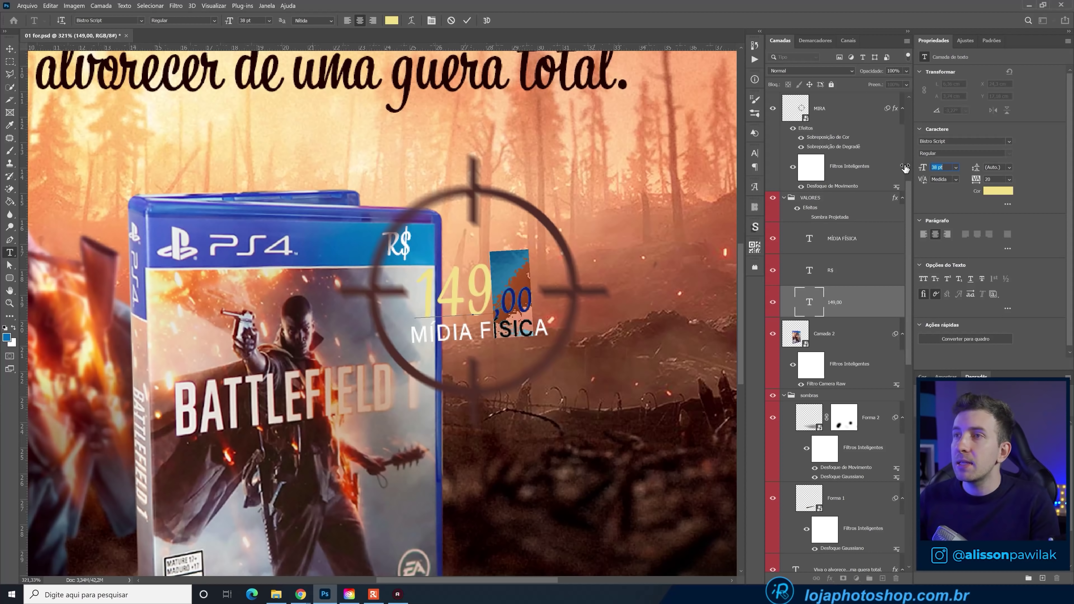
{"action": "left_click_drag", "start_coordinate": [907, 168], "coordinate": [903, 168]}
{"action": "key", "text": "ctrl+Return"}
- Reposition 149,00 and R$, then move R$, 149,00 and MÍDIA FÍSICA down together inside the crosshair
{"action": "key", "text": "v"}
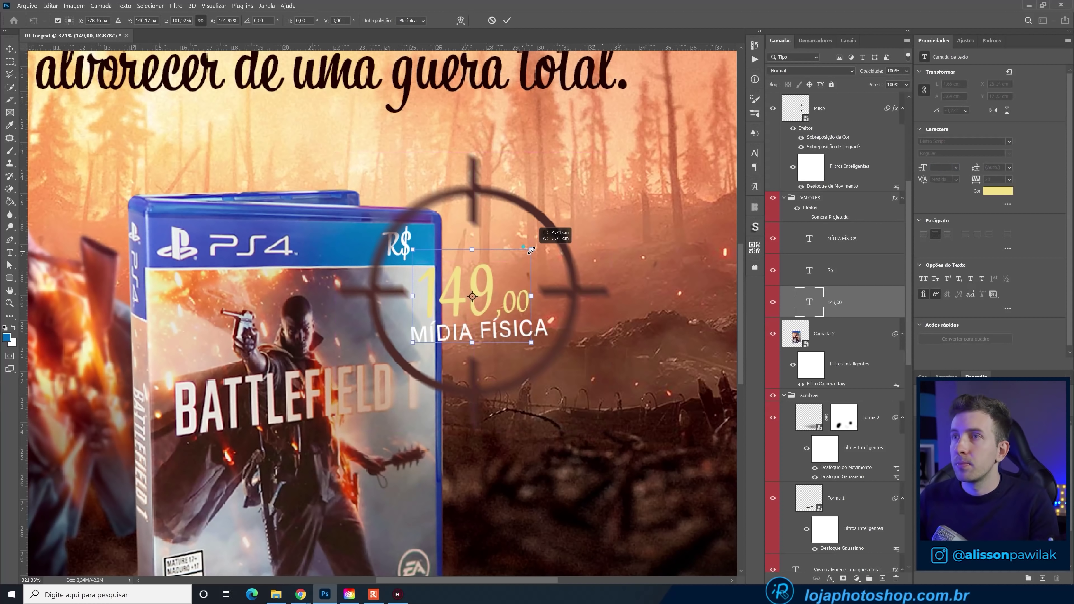
{"action": "left_click_drag", "start_coordinate": [550, 233], "coordinate": [503, 262]}
{"action": "left_click", "coordinate": [412, 254], "text": "ctrl"}
{"action": "left_click_drag", "start_coordinate": [412, 254], "coordinate": [431, 241]}
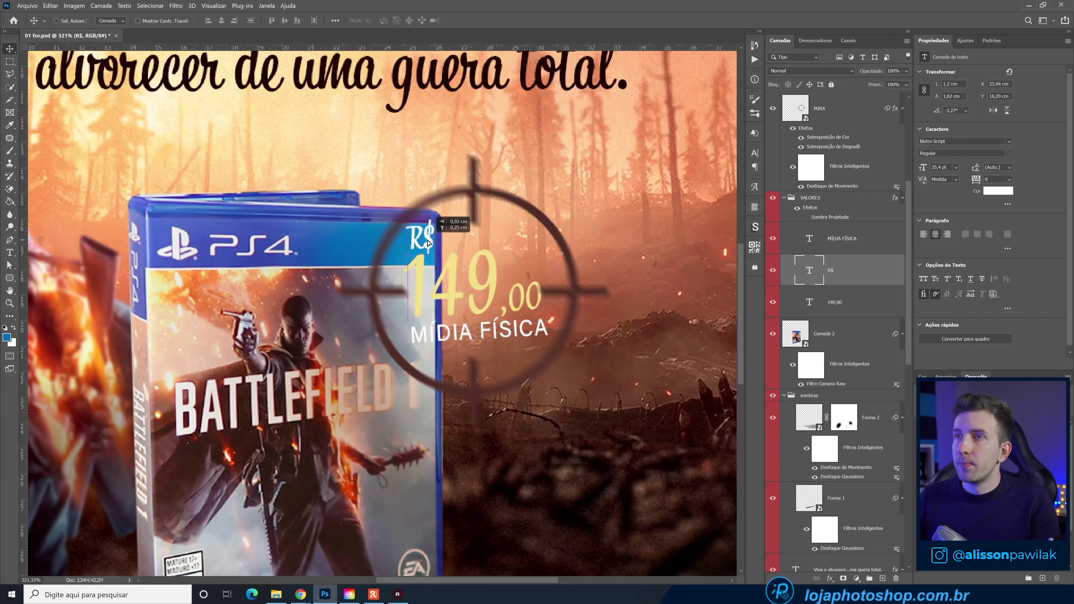
{"action": "left_click_drag", "start_coordinate": [464, 273], "coordinate": [465, 287]}
{"action": "scroll", "coordinate": [493, 295], "scroll_direction": "down", "scroll_amount": 2}
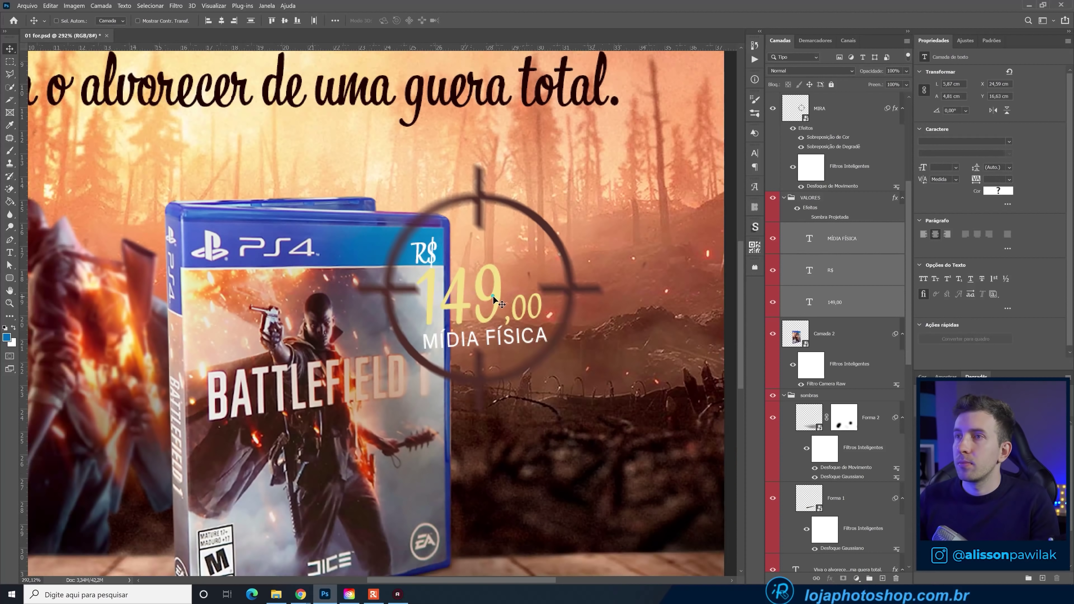
{"action": "scroll", "coordinate": [542, 268], "scroll_direction": "down", "scroll_amount": 3}
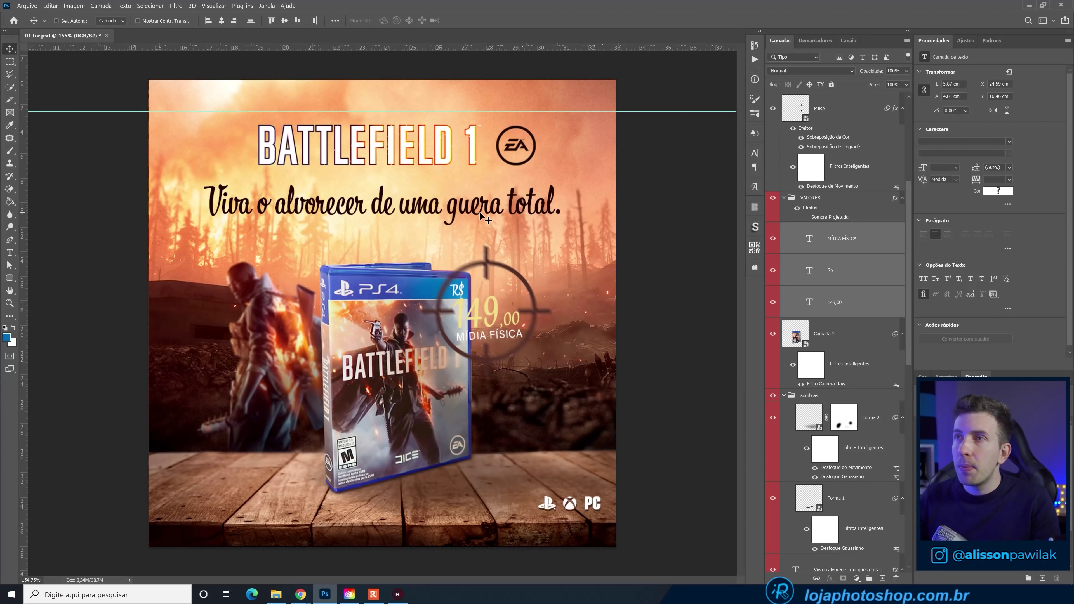
- Fix the tagline to read 'Viva o alvorecer de uma guerra total.'
{"action": "left_click", "coordinate": [485, 213], "text": "ctrl"}
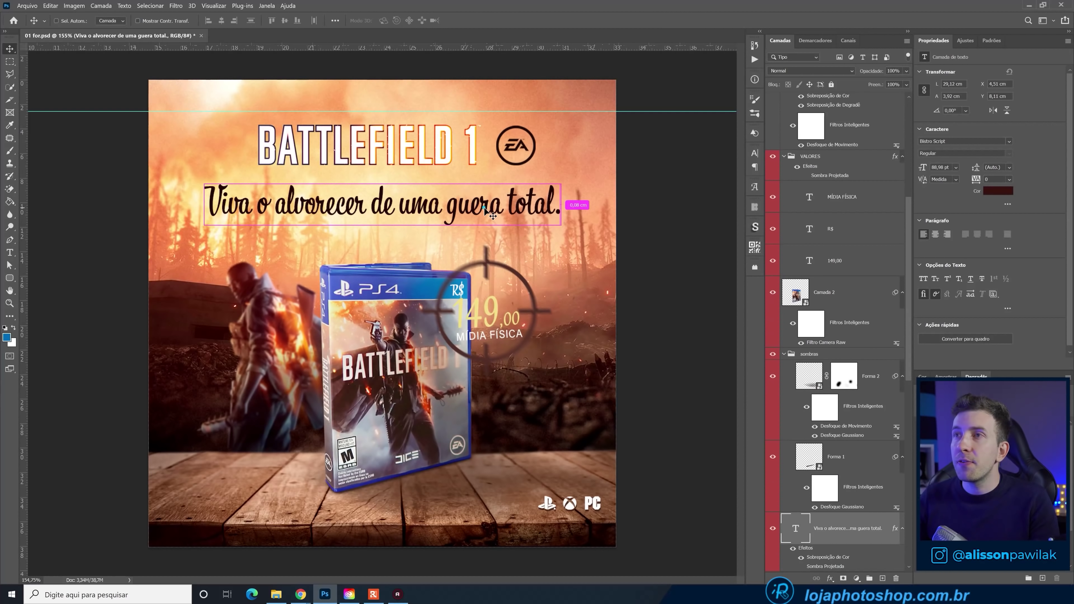
{"action": "double_click", "coordinate": [484, 213]}
{"action": "left_click", "coordinate": [480, 210]}
{"action": "type", "text": "R"}
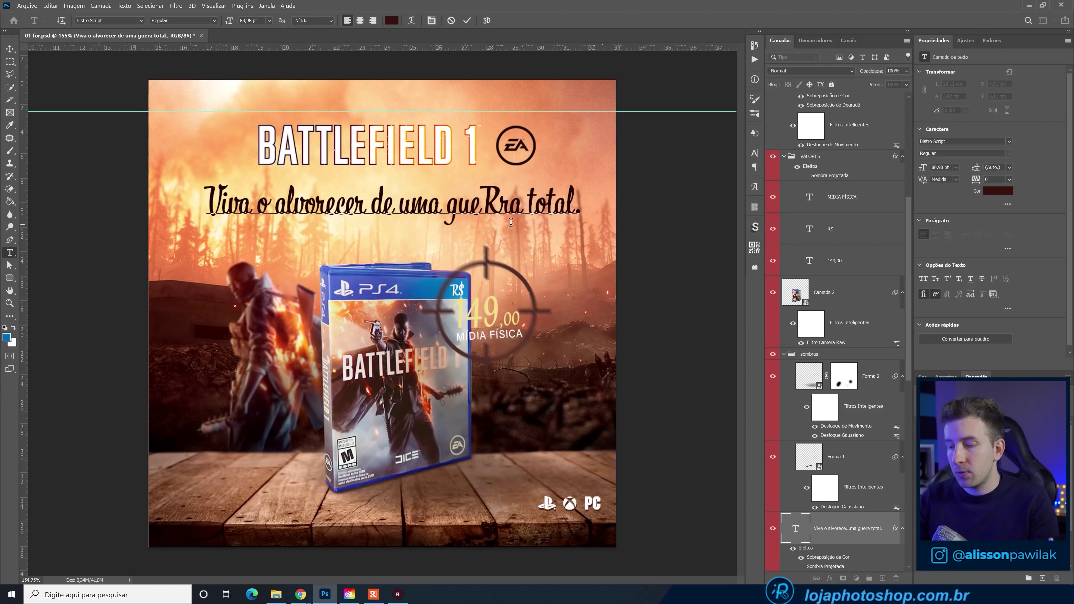
{"action": "key", "text": "BackSpace"}
{"action": "type", "text": "r"}
{"action": "left_click", "coordinate": [467, 21]}
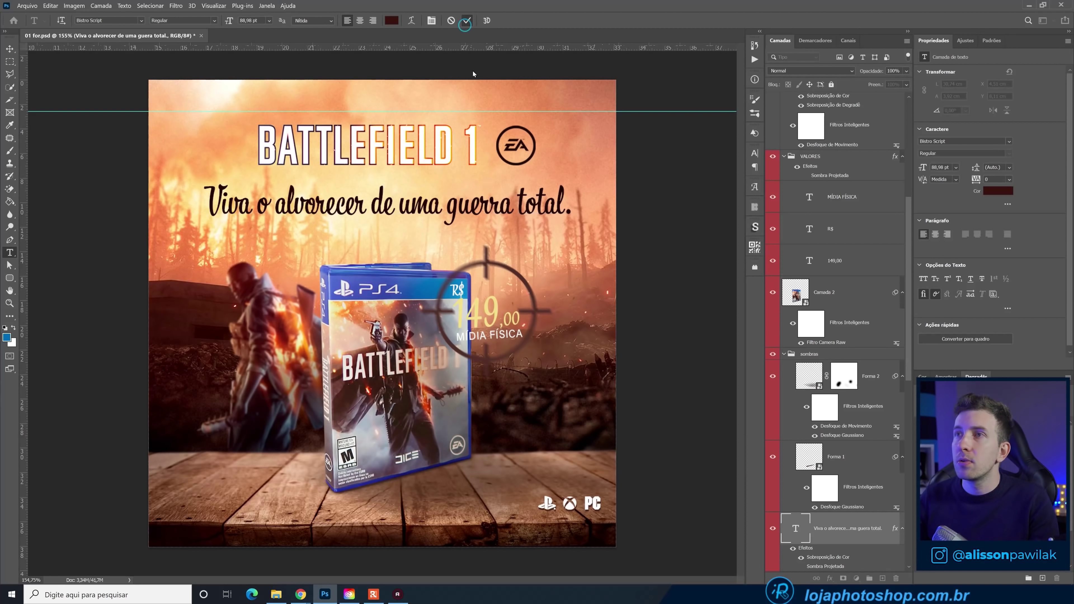
{"action": "key", "text": "v"}
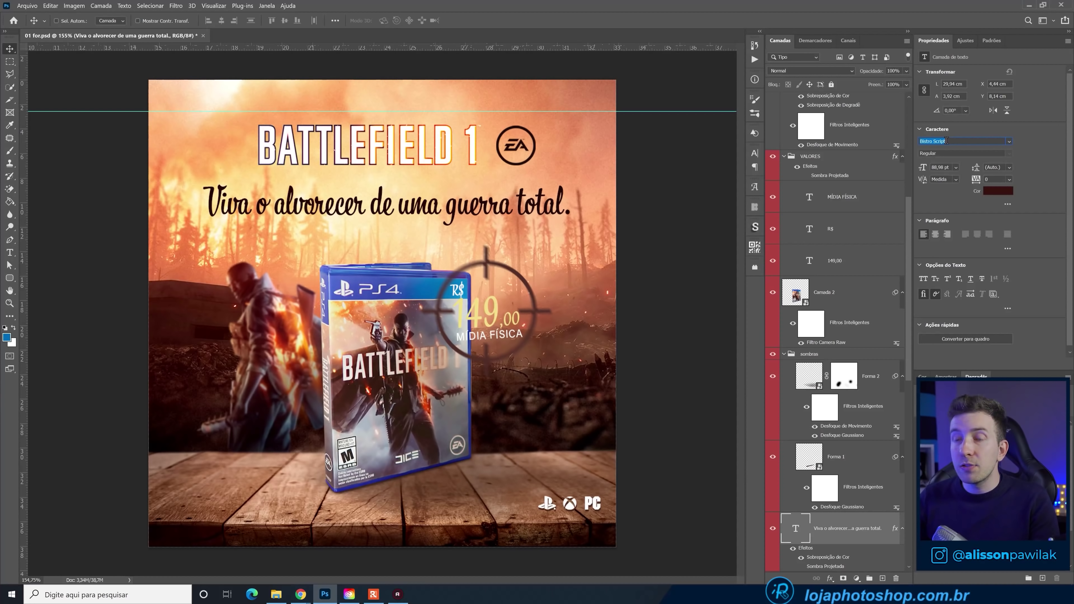
{"action": "left_click", "coordinate": [945, 141]}
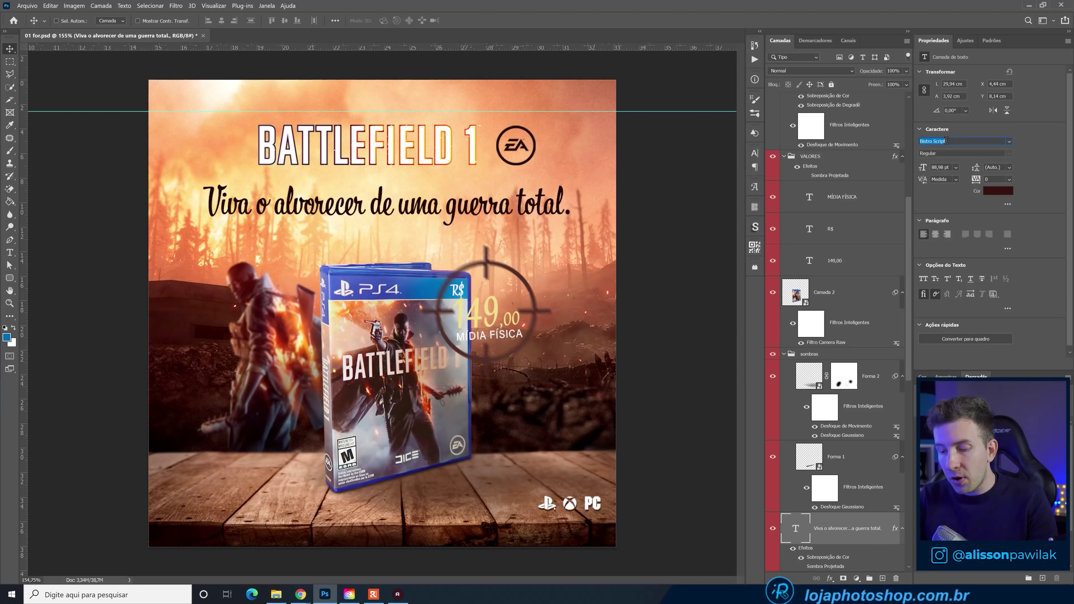
- Set the tagline in the Army font and scale it to fit across the page under the title
{"action": "type", "text": "ar"}
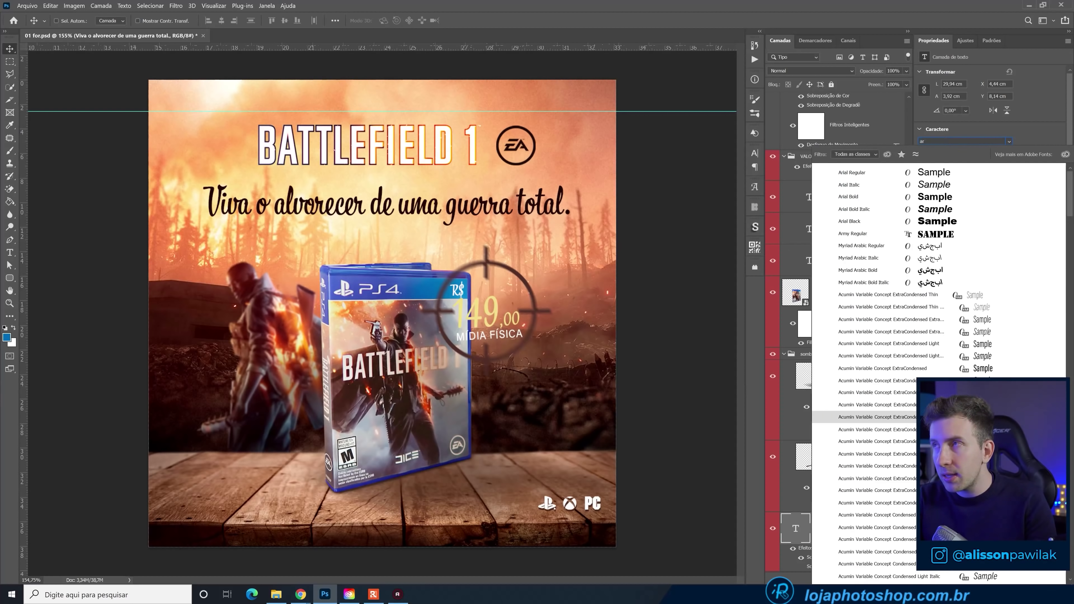
{"action": "type", "text": "my"}
{"action": "left_click", "coordinate": [934, 177]}
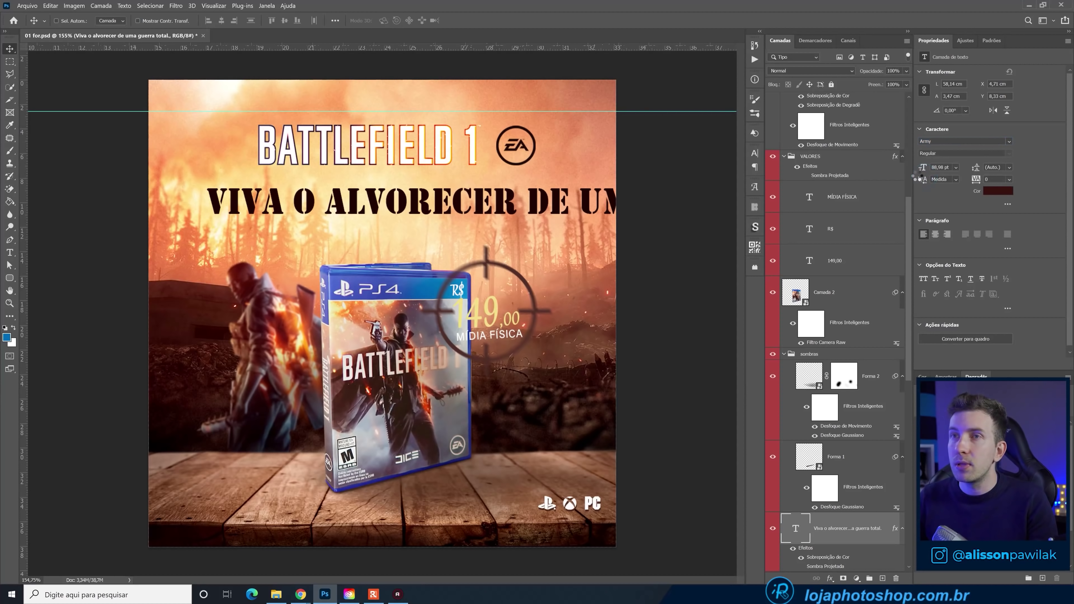
{"action": "key", "text": "ctrl+t"}
{"action": "left_click_drag", "start_coordinate": [562, 181], "coordinate": [373, 203]}
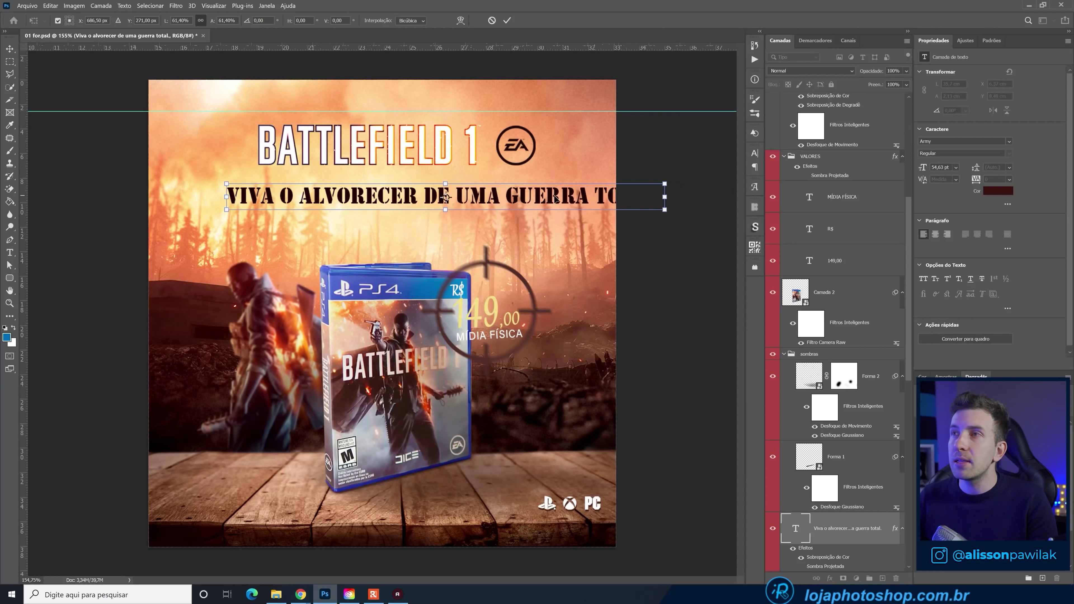
{"action": "left_click_drag", "start_coordinate": [683, 185], "coordinate": [511, 202]}
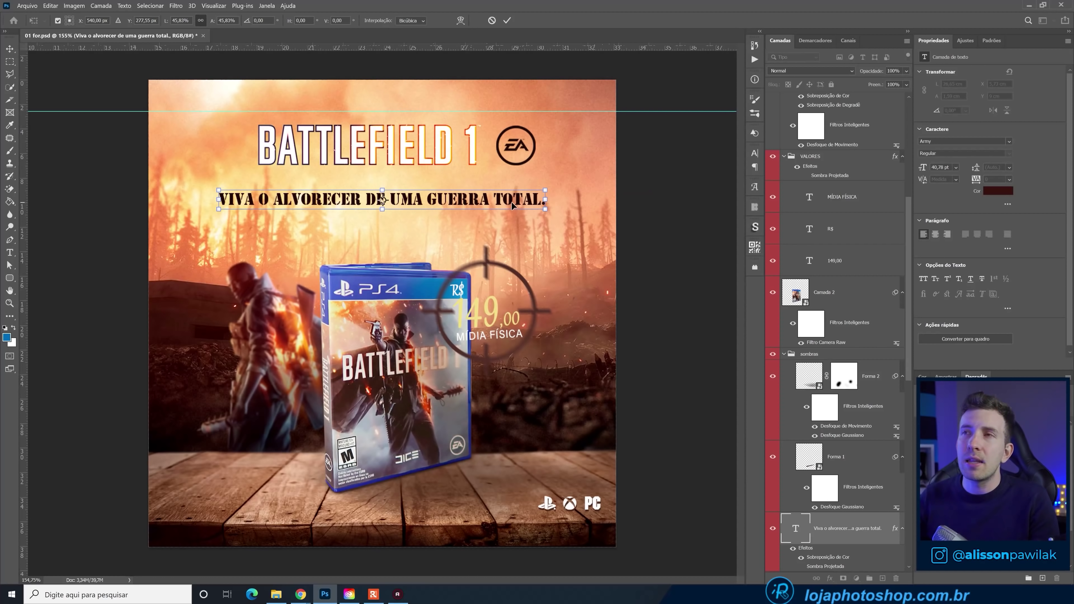
{"action": "key", "text": "Return"}
- Switch the 149,00 price to AgencyFB and enlarge it to about 110%
{"action": "scroll", "coordinate": [504, 303], "scroll_direction": "up", "scroll_amount": 3}
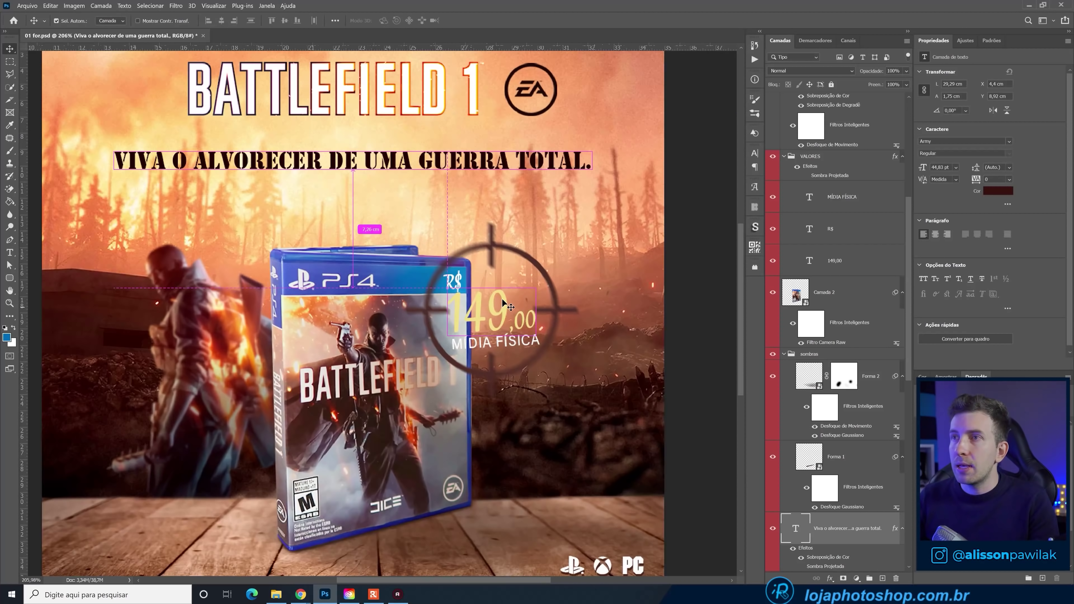
{"action": "left_click", "coordinate": [503, 304]}
{"action": "left_click", "coordinate": [972, 142]}
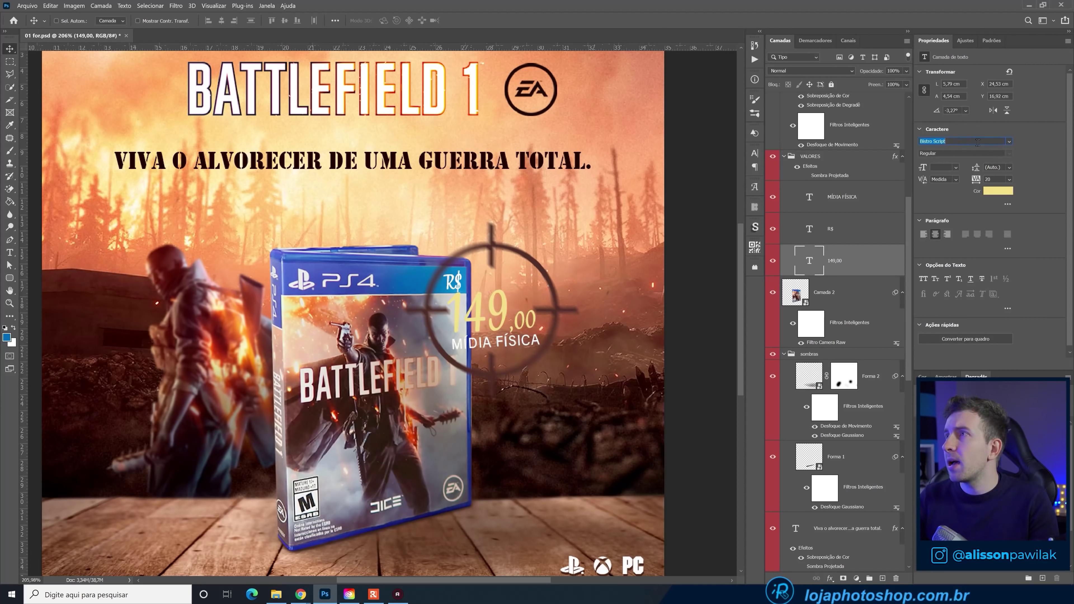
{"action": "left_click", "coordinate": [1009, 142]}
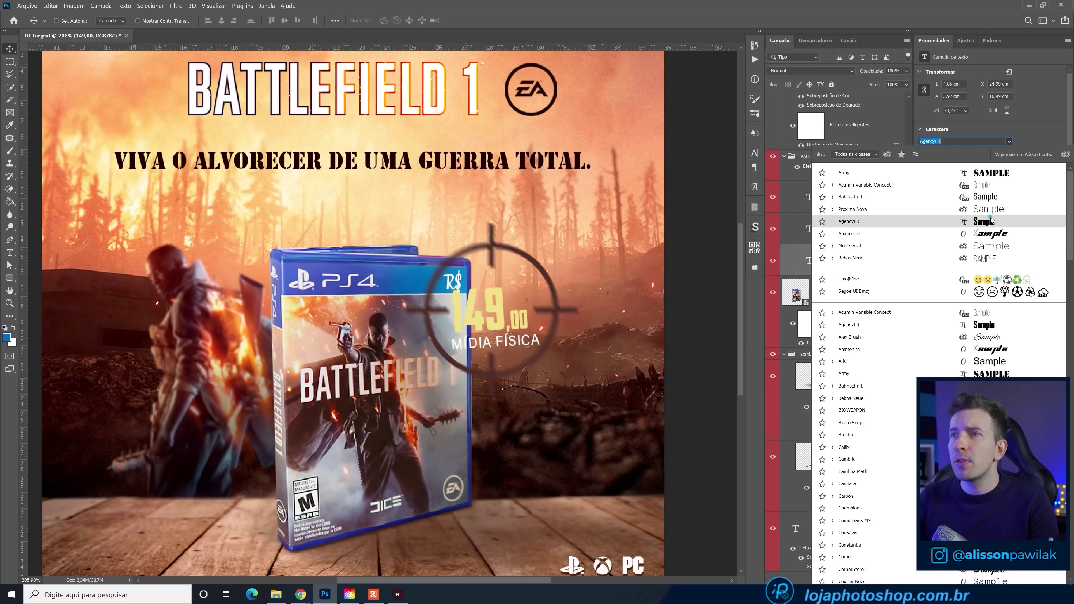
{"action": "left_click", "coordinate": [991, 220]}
{"action": "key", "text": "ctrl+t"}
{"action": "left_click_drag", "start_coordinate": [526, 282], "coordinate": [535, 275]}
{"action": "key", "text": "Return"}
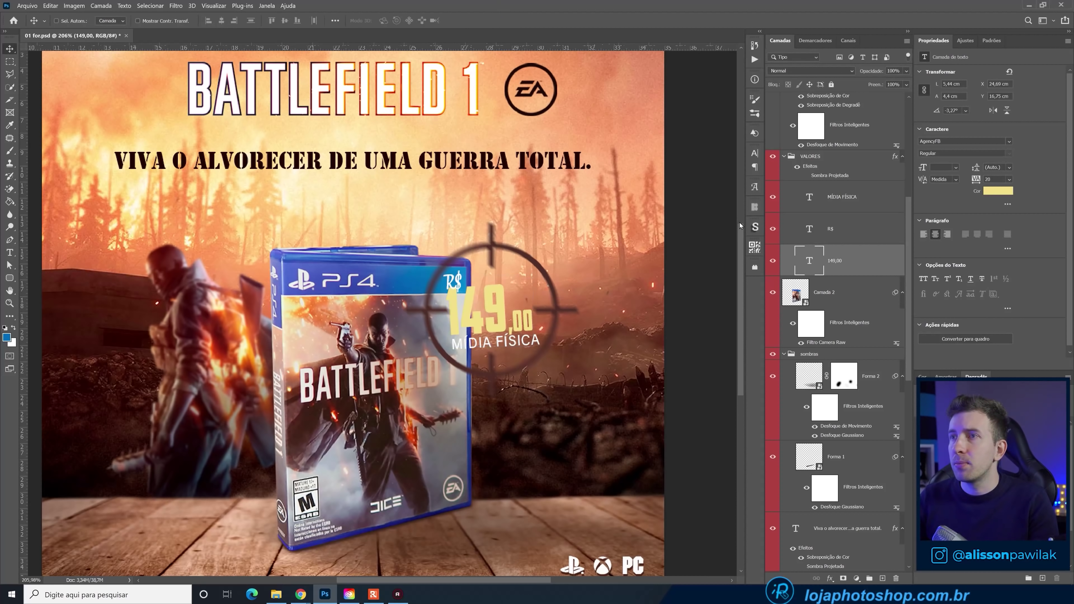